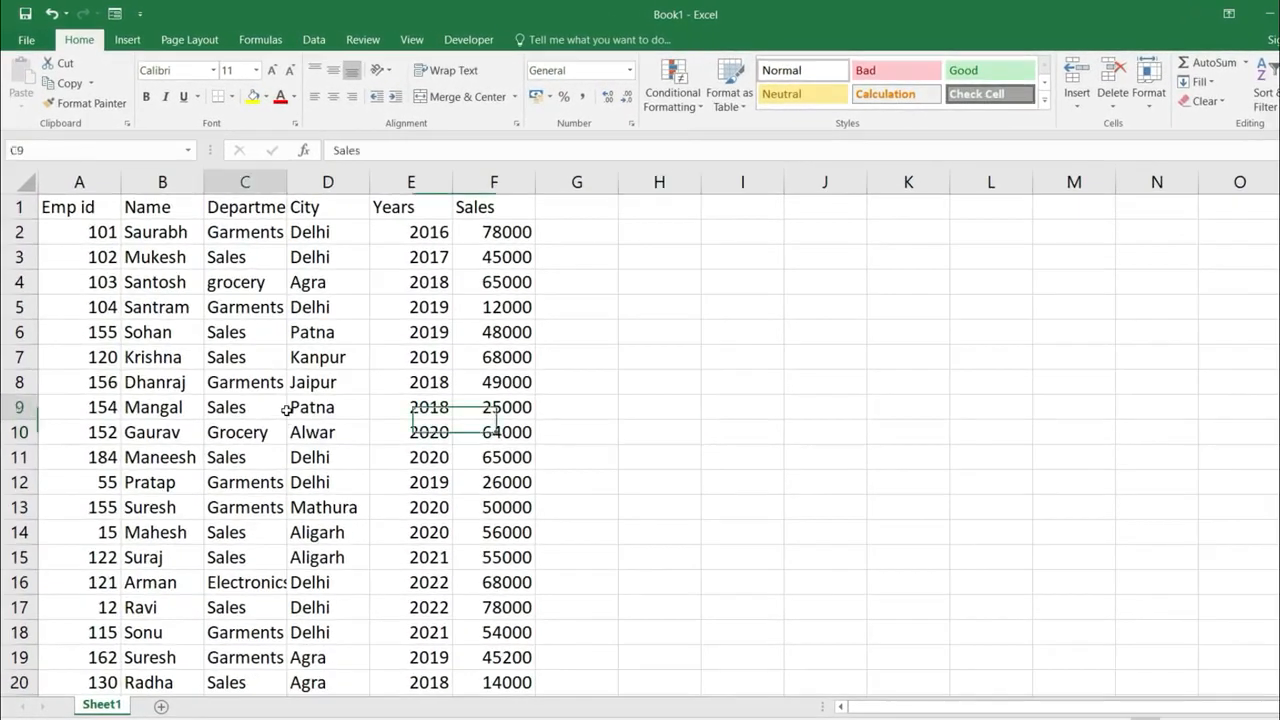
Convert the employee data range A1:F24 into a table with headers
{"action": "key", "text": "Down"}
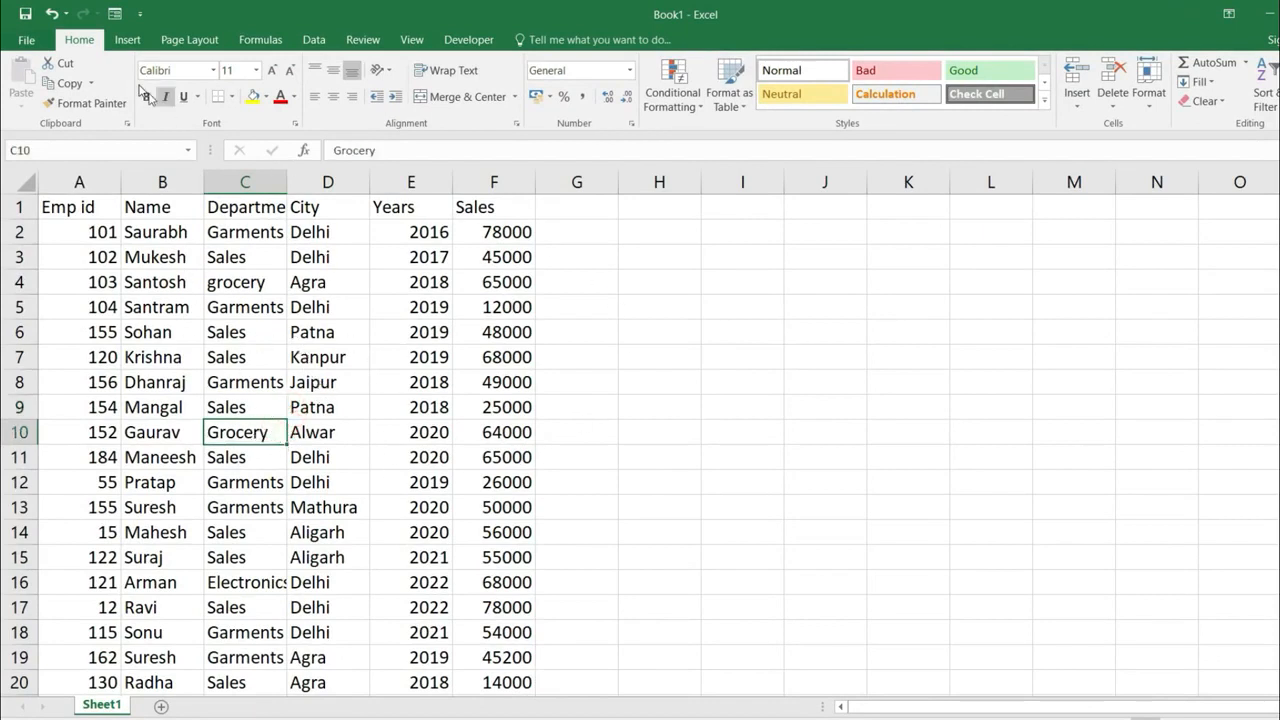
{"action": "left_click", "coordinate": [127, 42]}
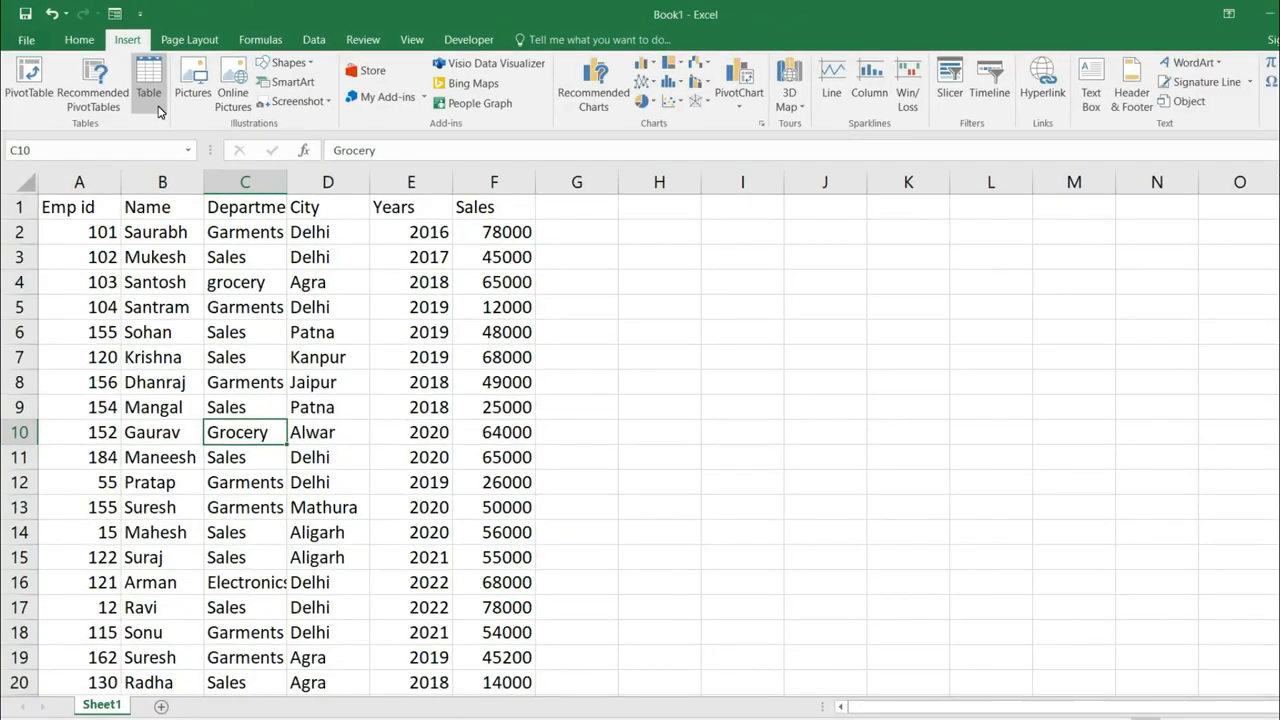
{"action": "left_click", "coordinate": [157, 110]}
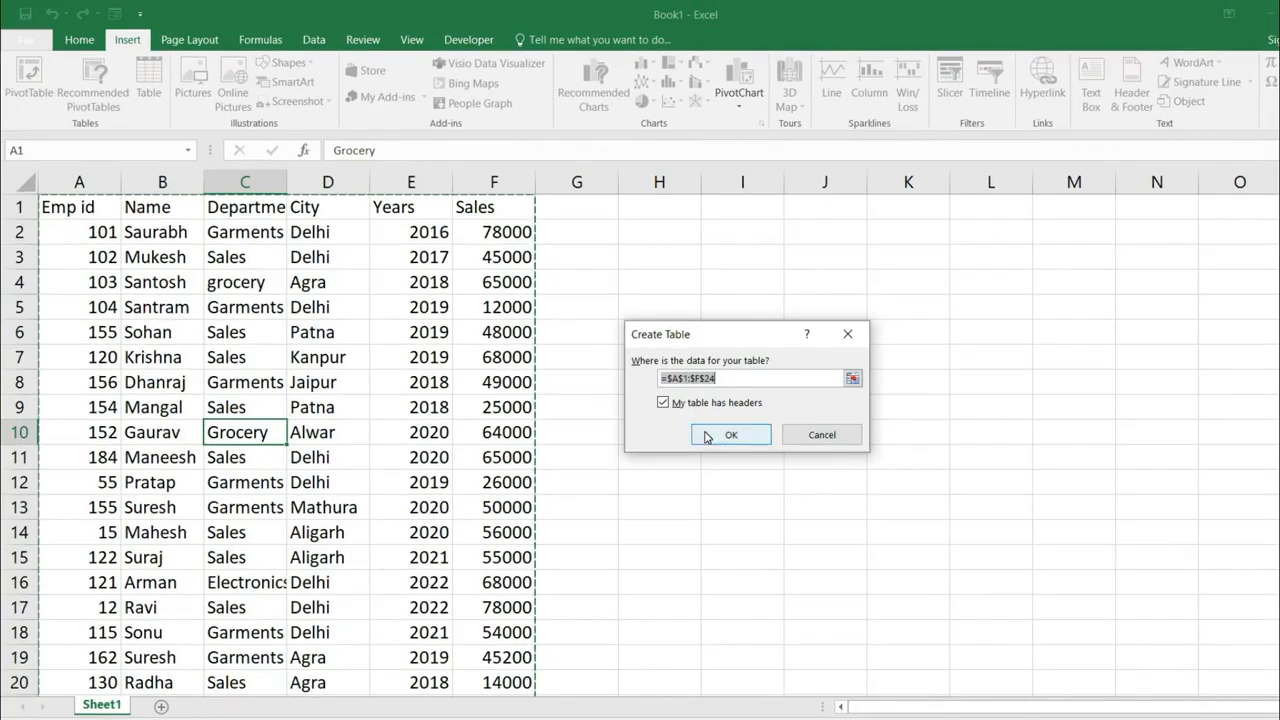
{"action": "left_click", "coordinate": [726, 442]}
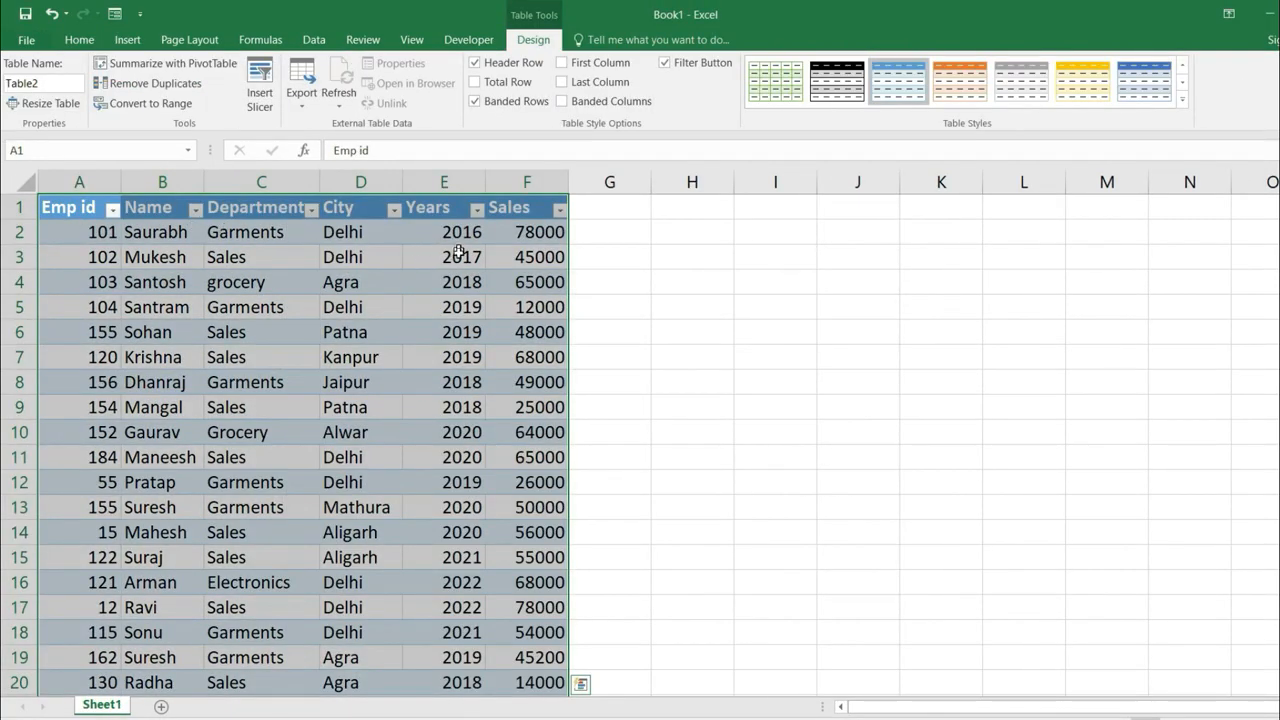
{"action": "left_click", "coordinate": [370, 378]}
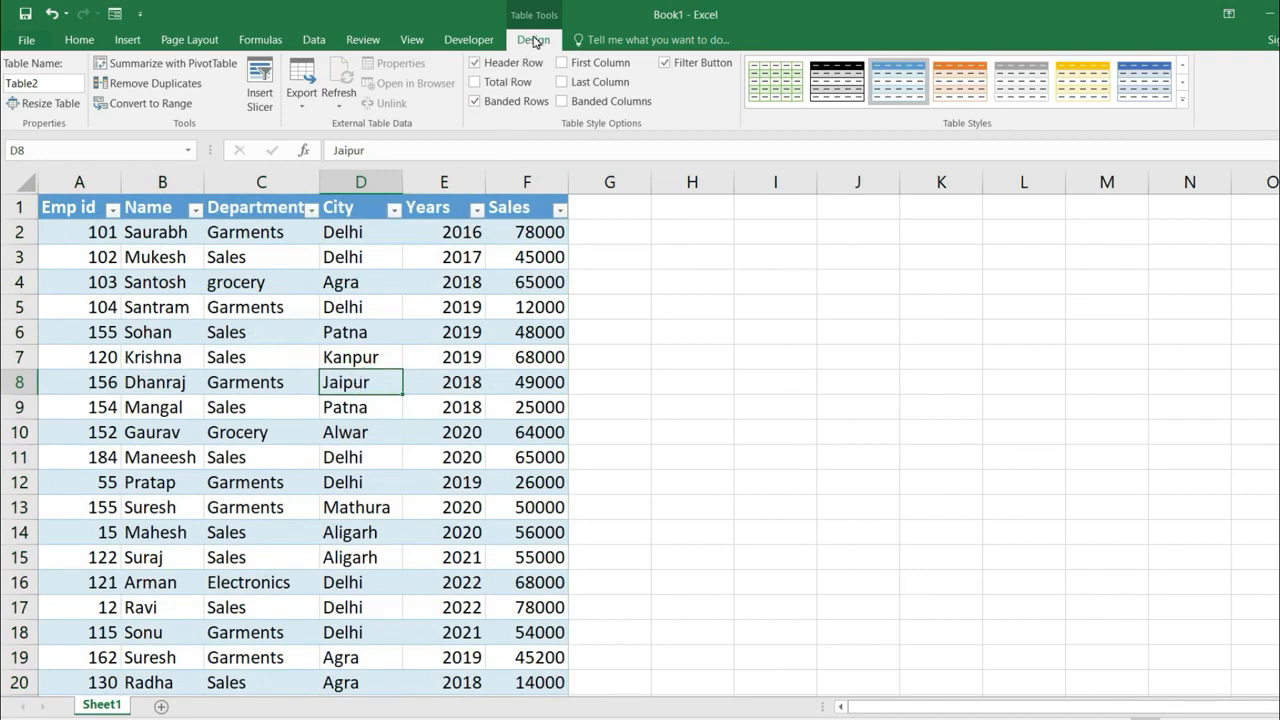
Try several table styles and apply the gray banded style from the third row of the Medium group
{"action": "left_click", "coordinate": [238, 357]}
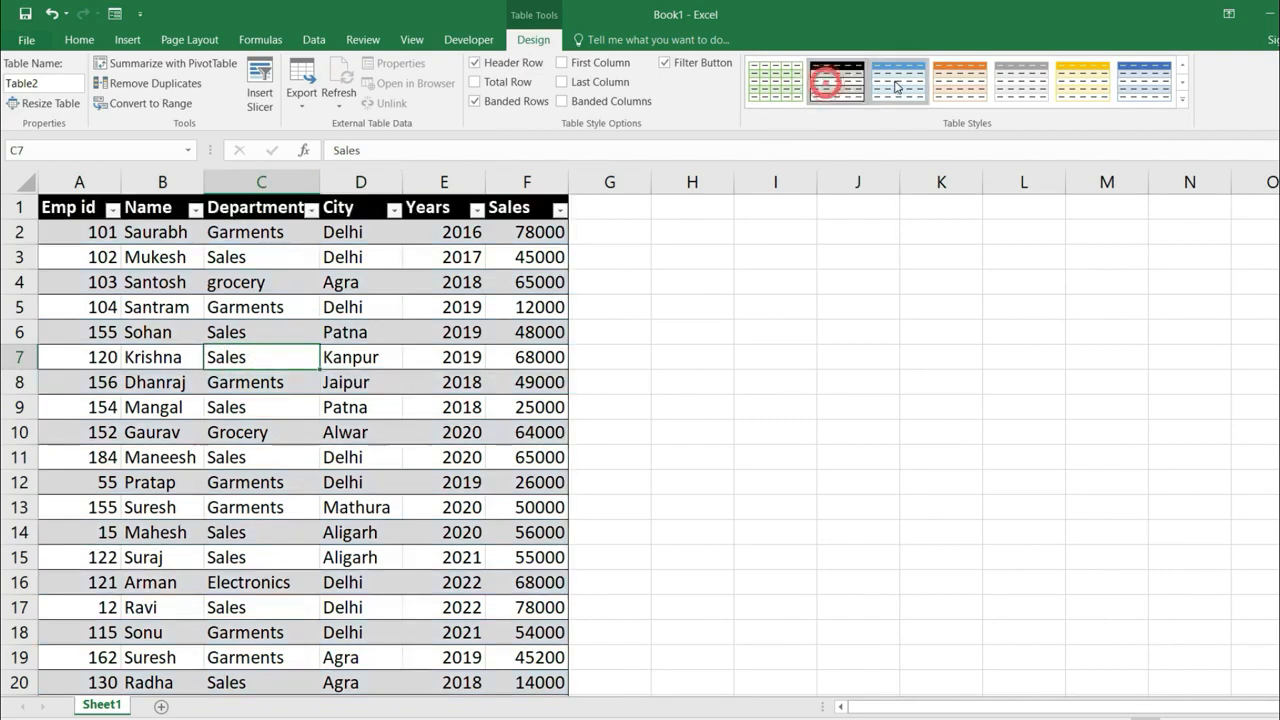
{"action": "left_click", "coordinate": [960, 82]}
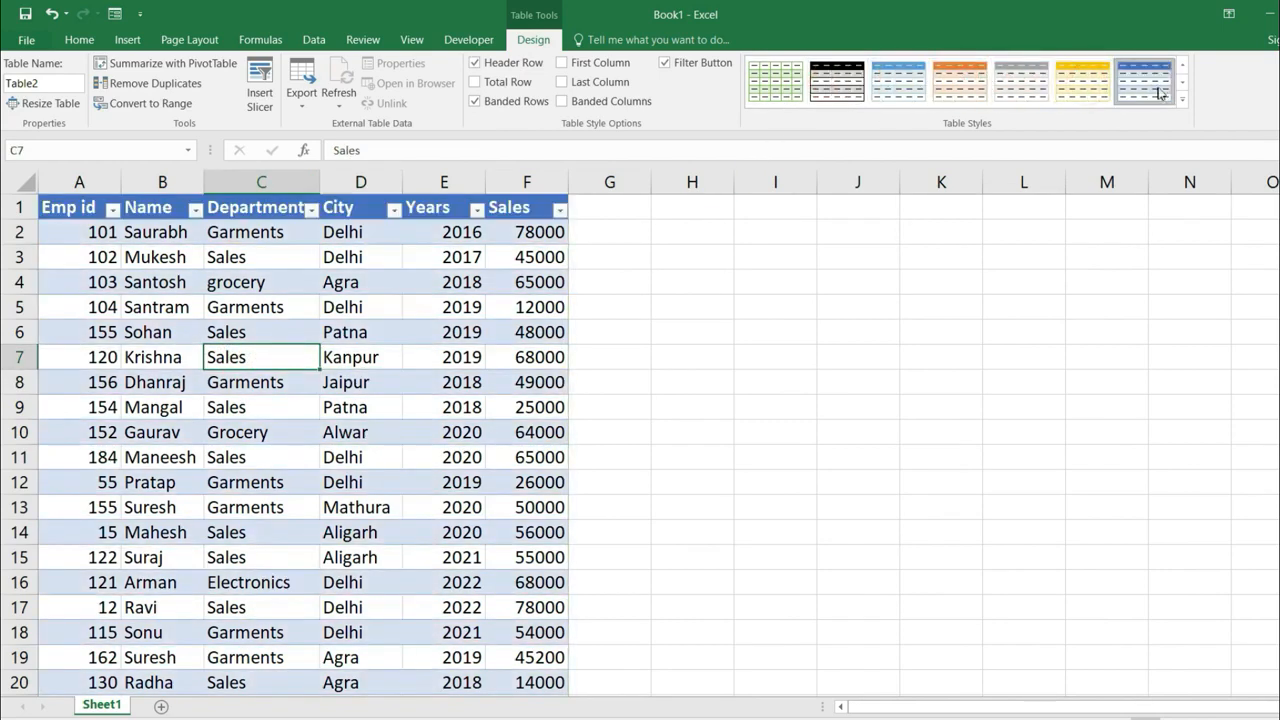
{"action": "left_click", "coordinate": [1182, 99]}
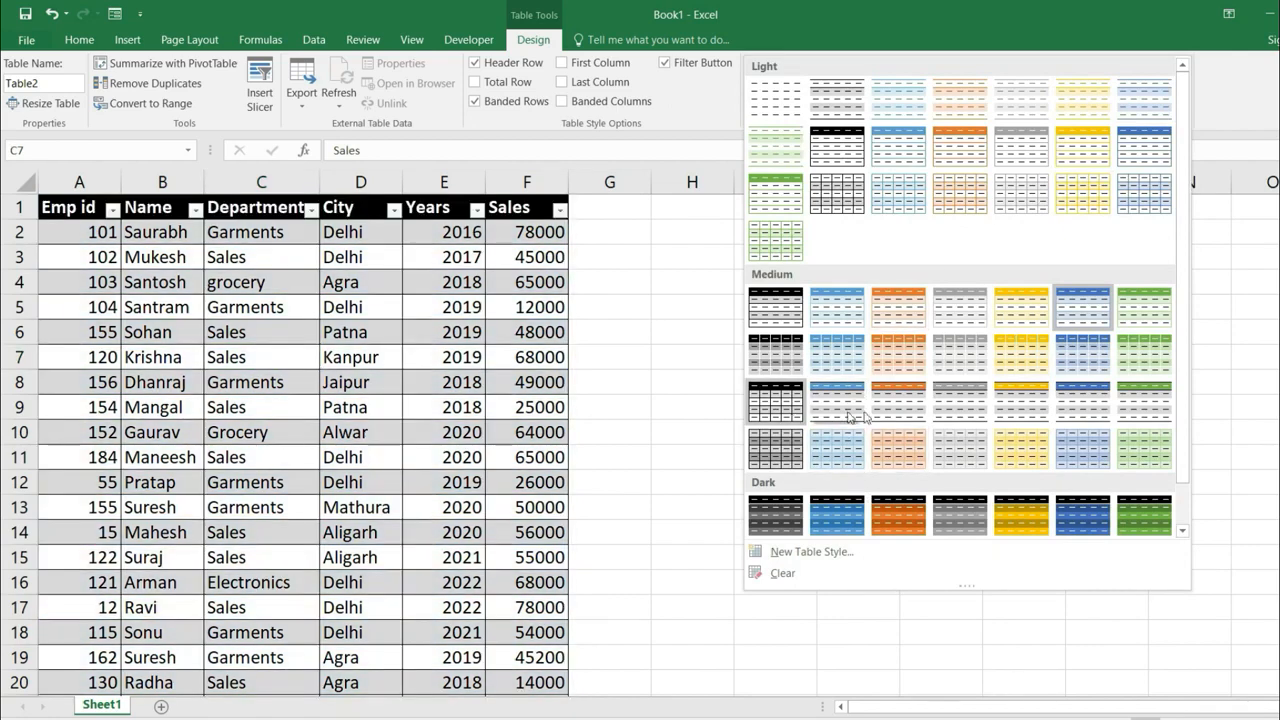
{"action": "left_click", "coordinate": [960, 401]}
{"action": "left_click", "coordinate": [361, 332]}
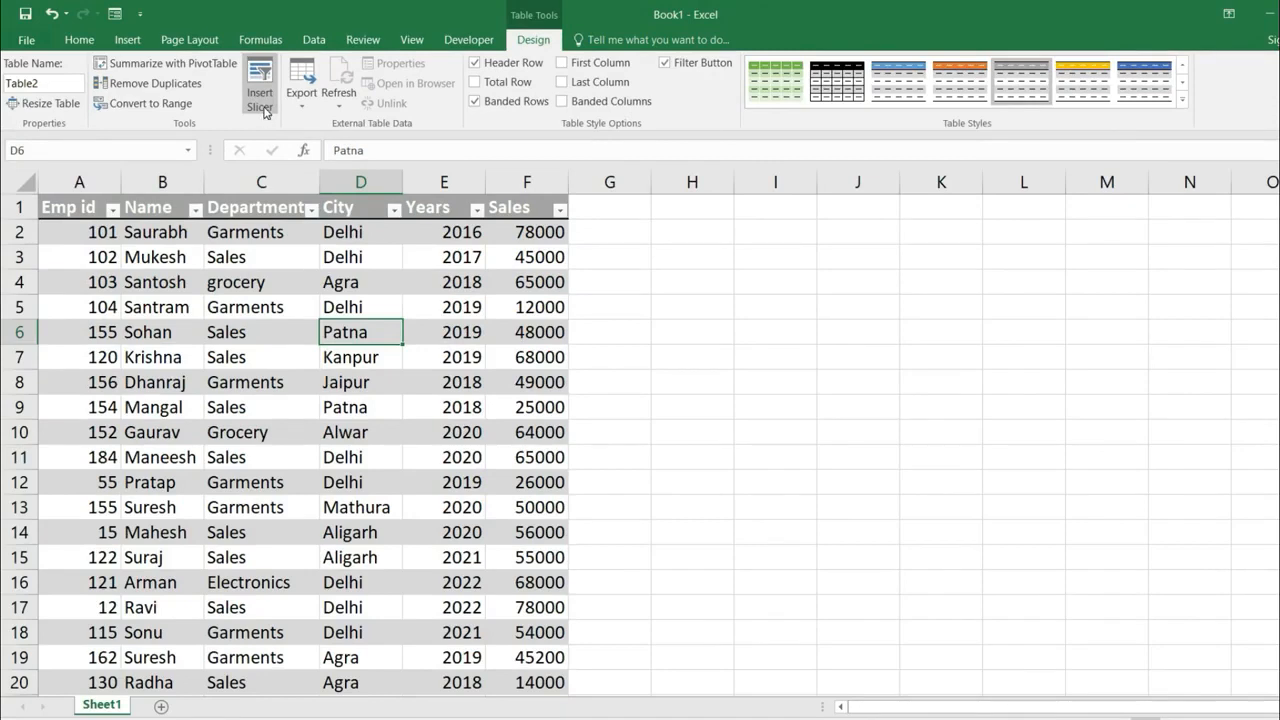
Insert slicers for the Department and City columns of the table
{"action": "left_click", "coordinate": [261, 100]}
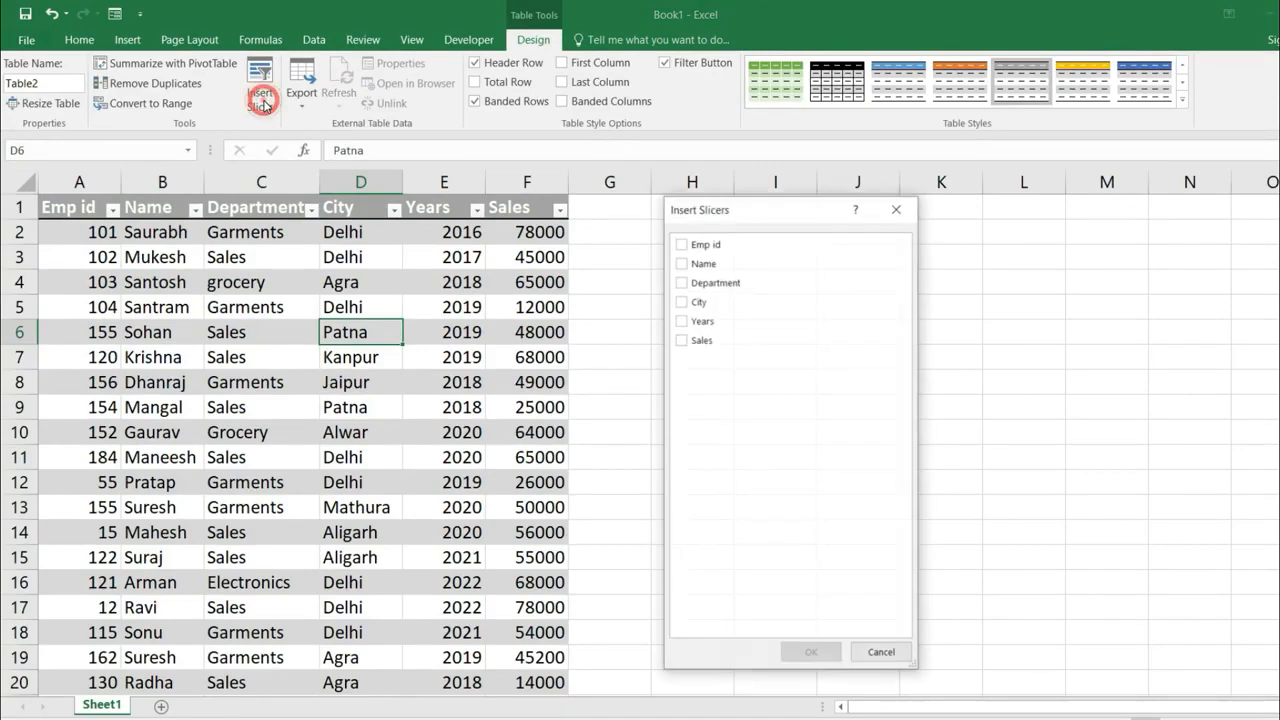
{"action": "left_click_drag", "start_coordinate": [738, 219], "coordinate": [734, 217]}
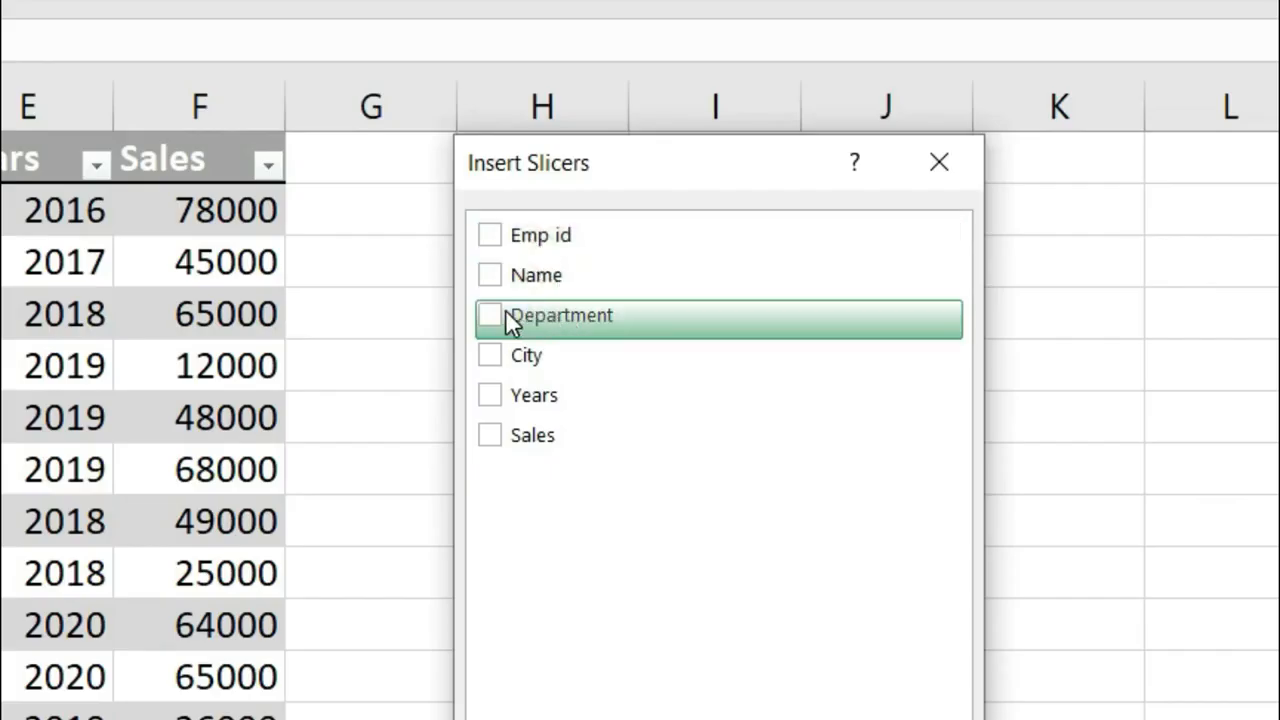
{"action": "left_click", "coordinate": [815, 185]}
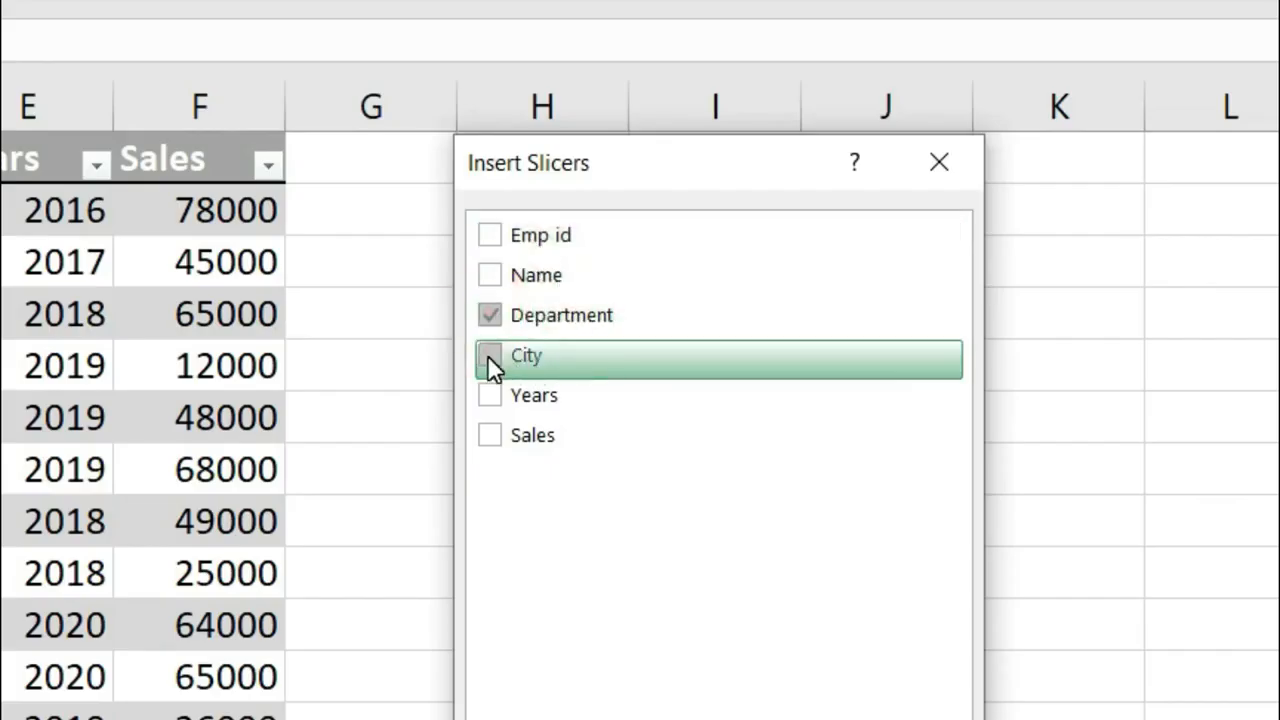
{"action": "left_click", "coordinate": [489, 355]}
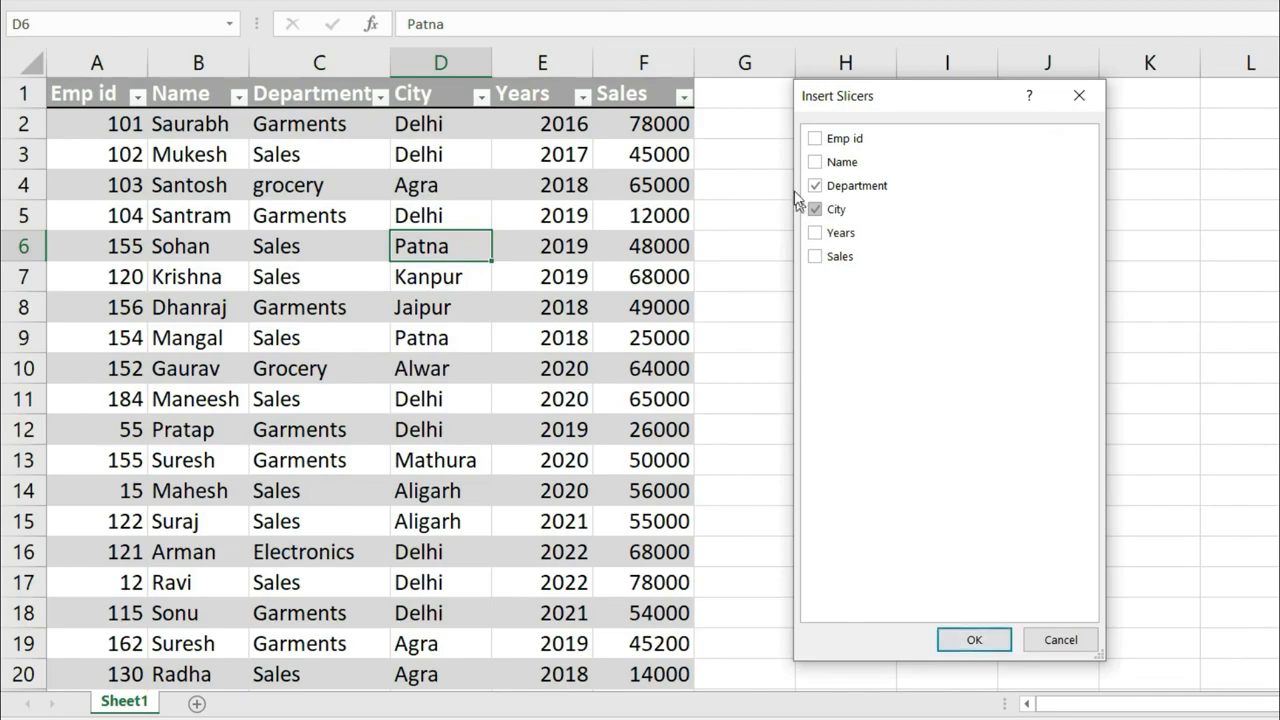
{"action": "left_click", "coordinate": [975, 641]}
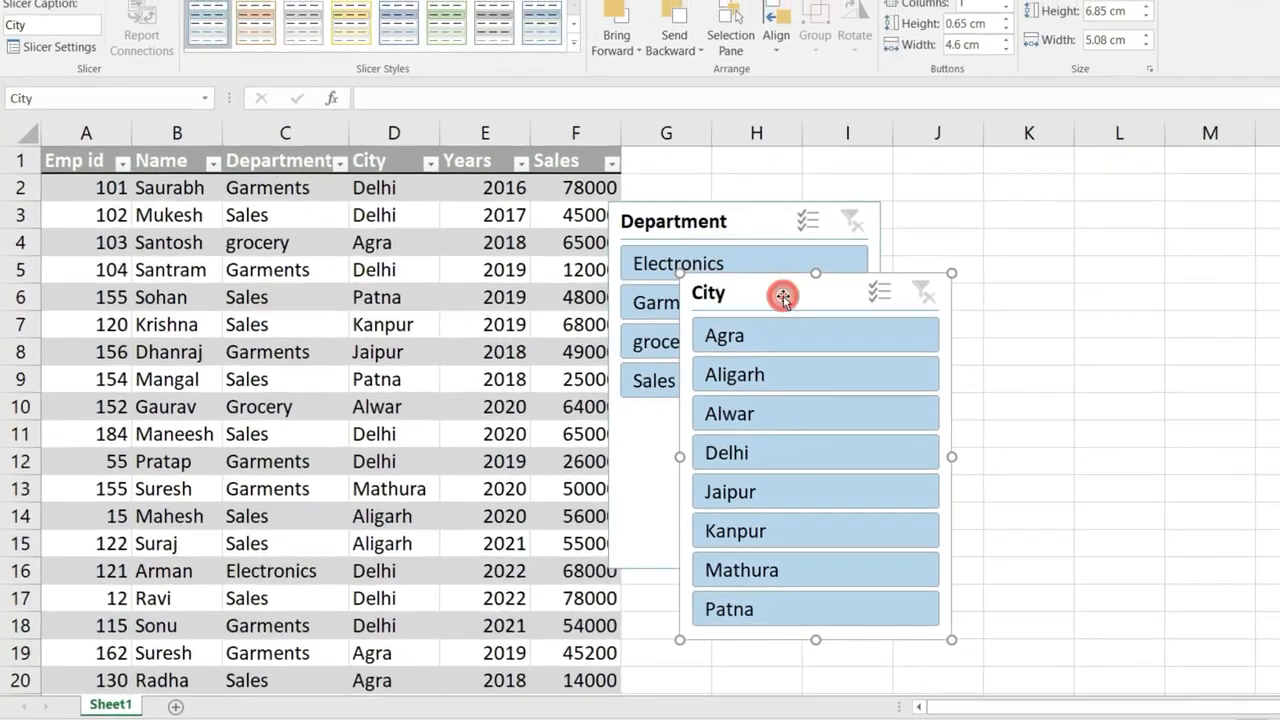
Arrange the Department and City slicers side by side to the right of the table, with Department nearest the data
{"action": "left_click_drag", "start_coordinate": [783, 296], "coordinate": [1049, 227]}
{"action": "left_click", "coordinate": [743, 229]}
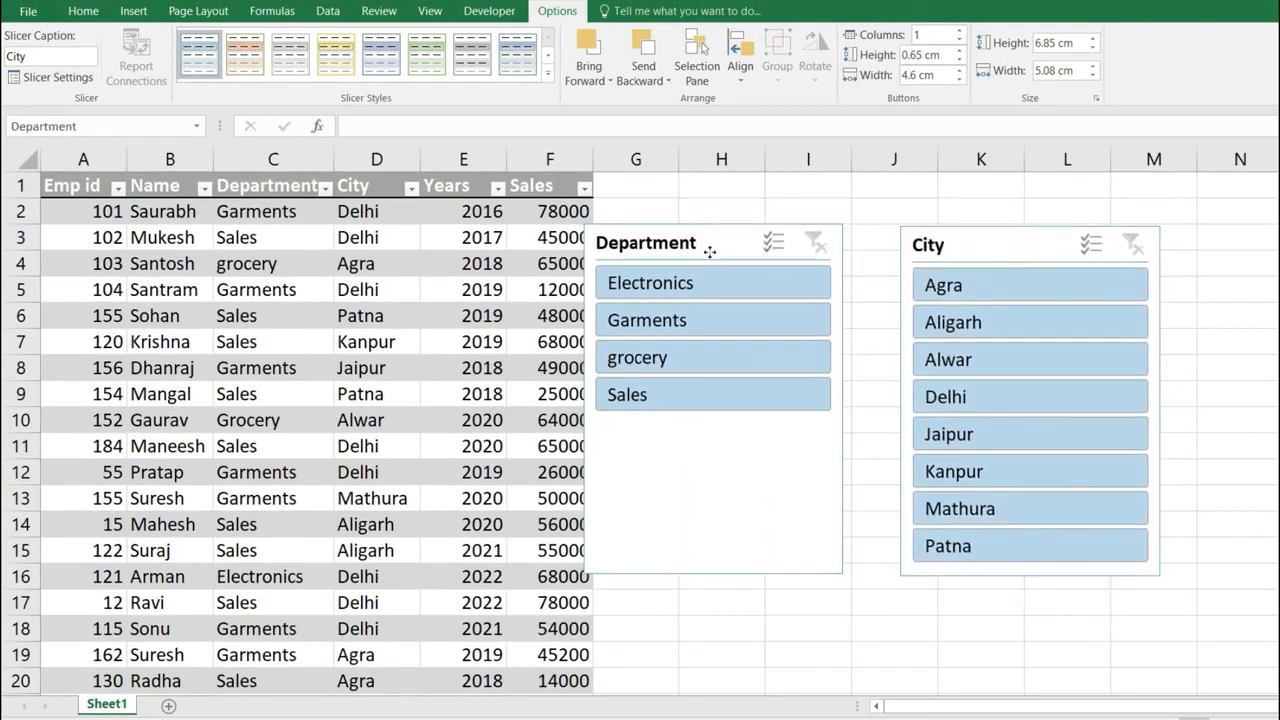
{"action": "left_click_drag", "start_coordinate": [709, 251], "coordinate": [740, 217]}
{"action": "left_click_drag", "start_coordinate": [997, 251], "coordinate": [992, 209]}
{"action": "left_click_drag", "start_coordinate": [760, 207], "coordinate": [767, 200]}
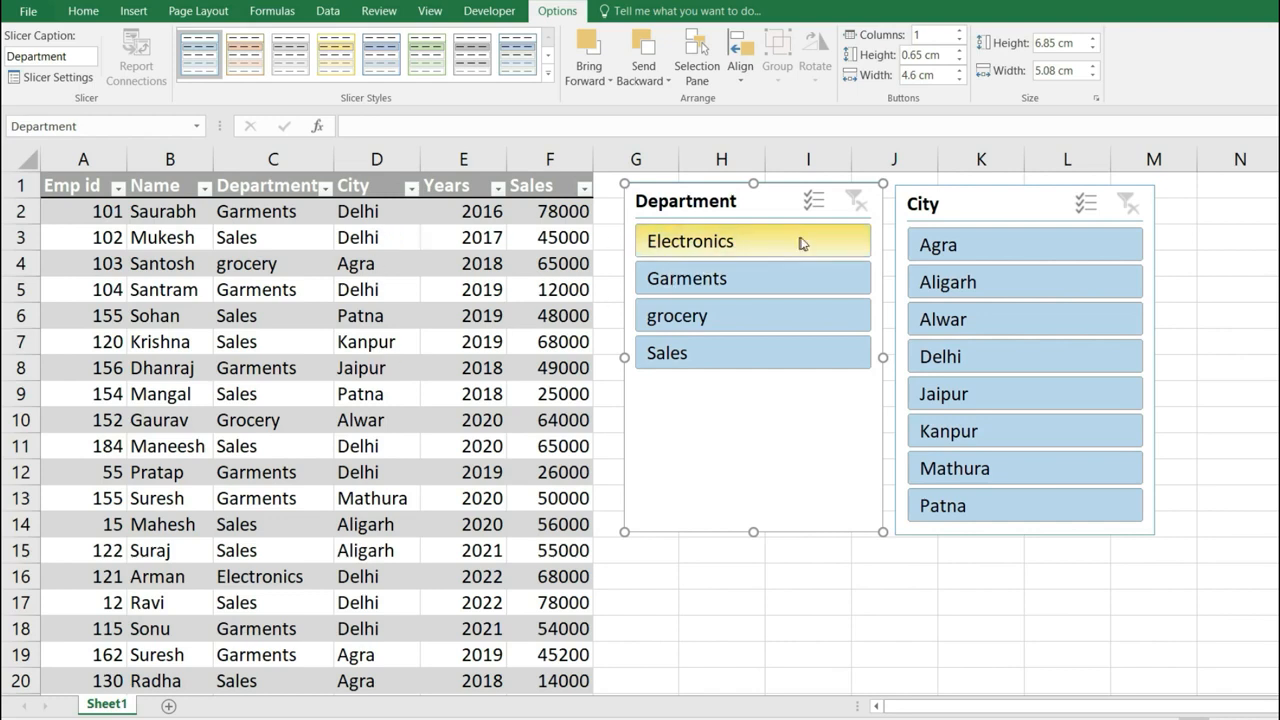
Filter the table by the Electronics department, then by Garments combined with the city Delhi
{"action": "left_click", "coordinate": [755, 249]}
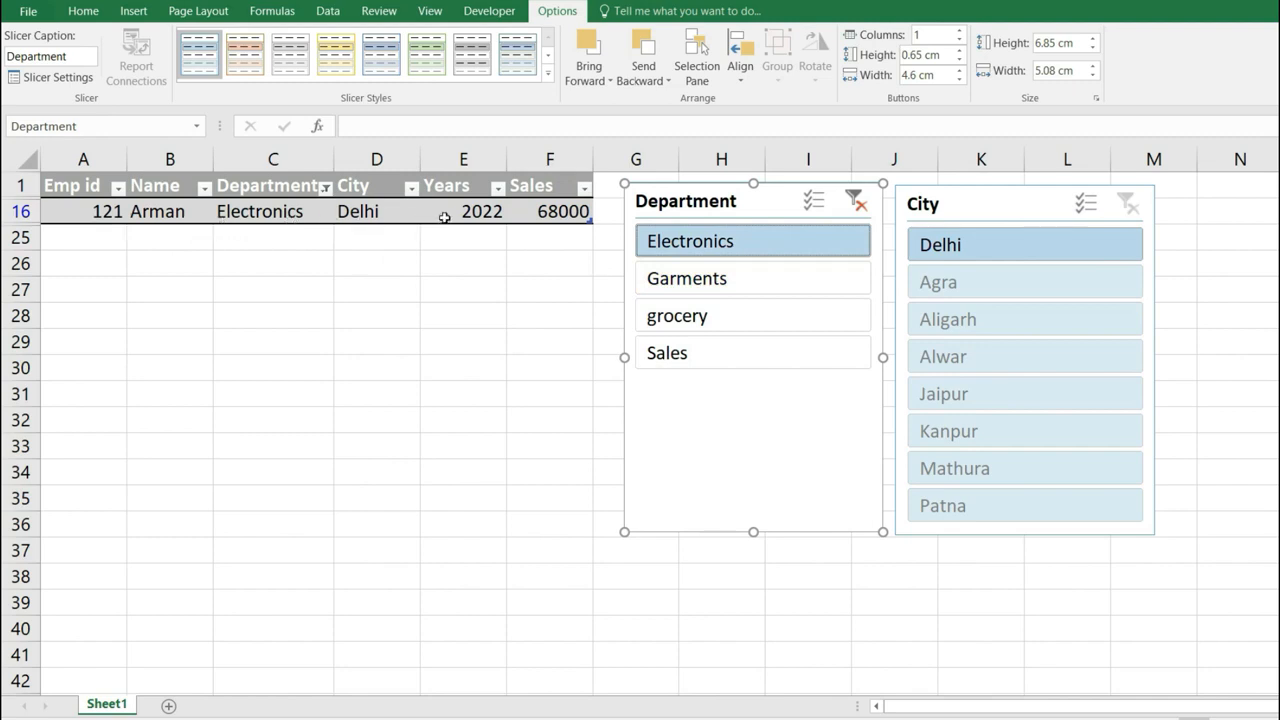
{"action": "left_click", "coordinate": [763, 283]}
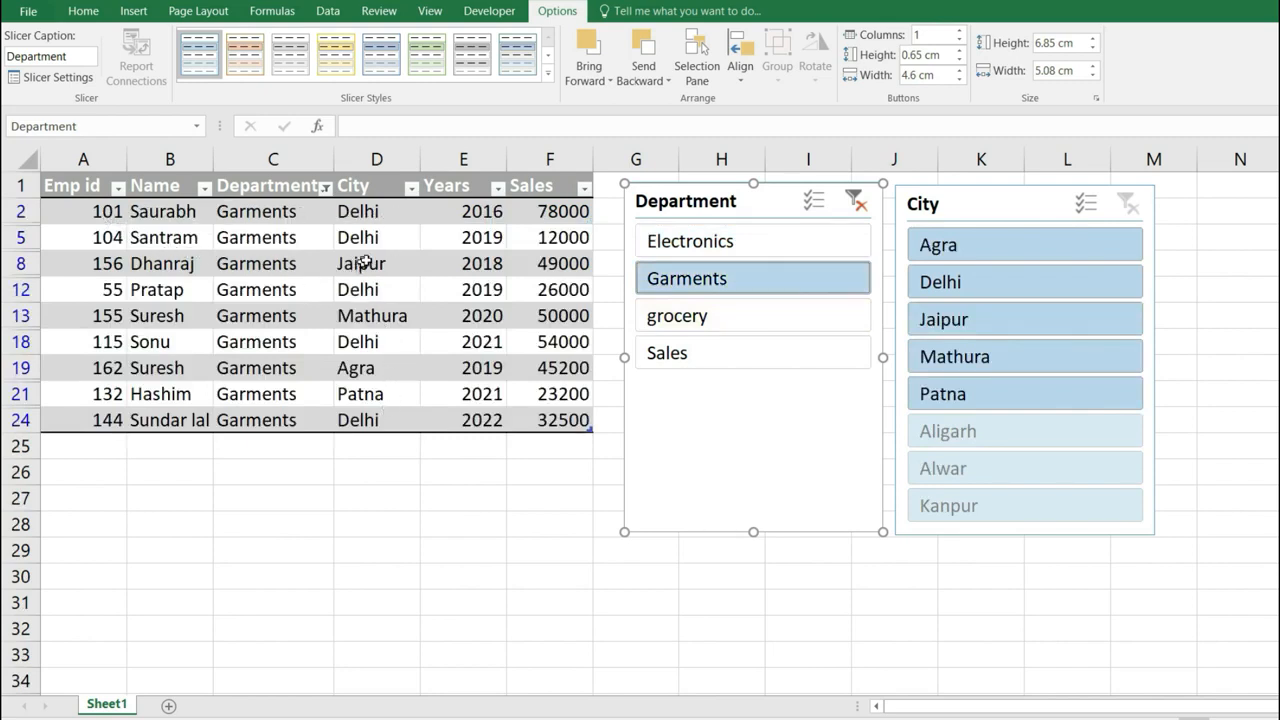
{"action": "left_click", "coordinate": [983, 289]}
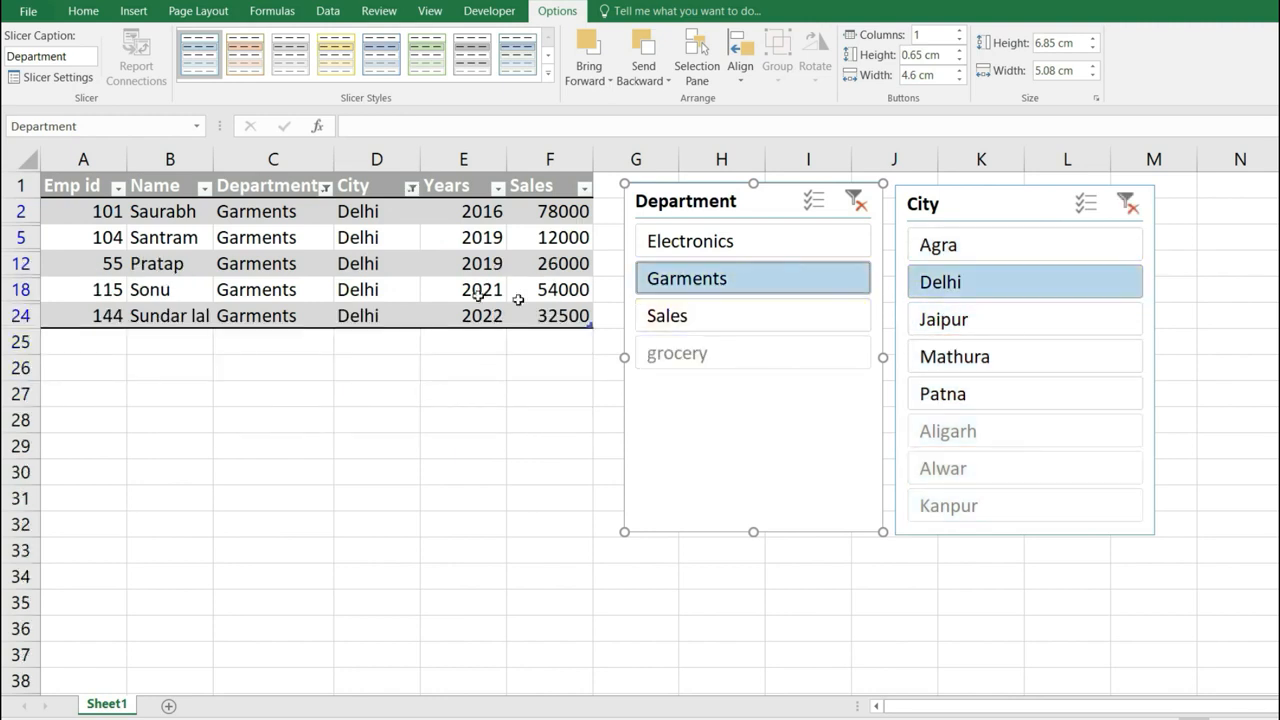
Switch the city filter for Garments among Jaipur, Agra, Mathura, Patna and Delhi, and clear the City slicer's filter
{"action": "left_click", "coordinate": [972, 322]}
{"action": "left_click", "coordinate": [986, 248]}
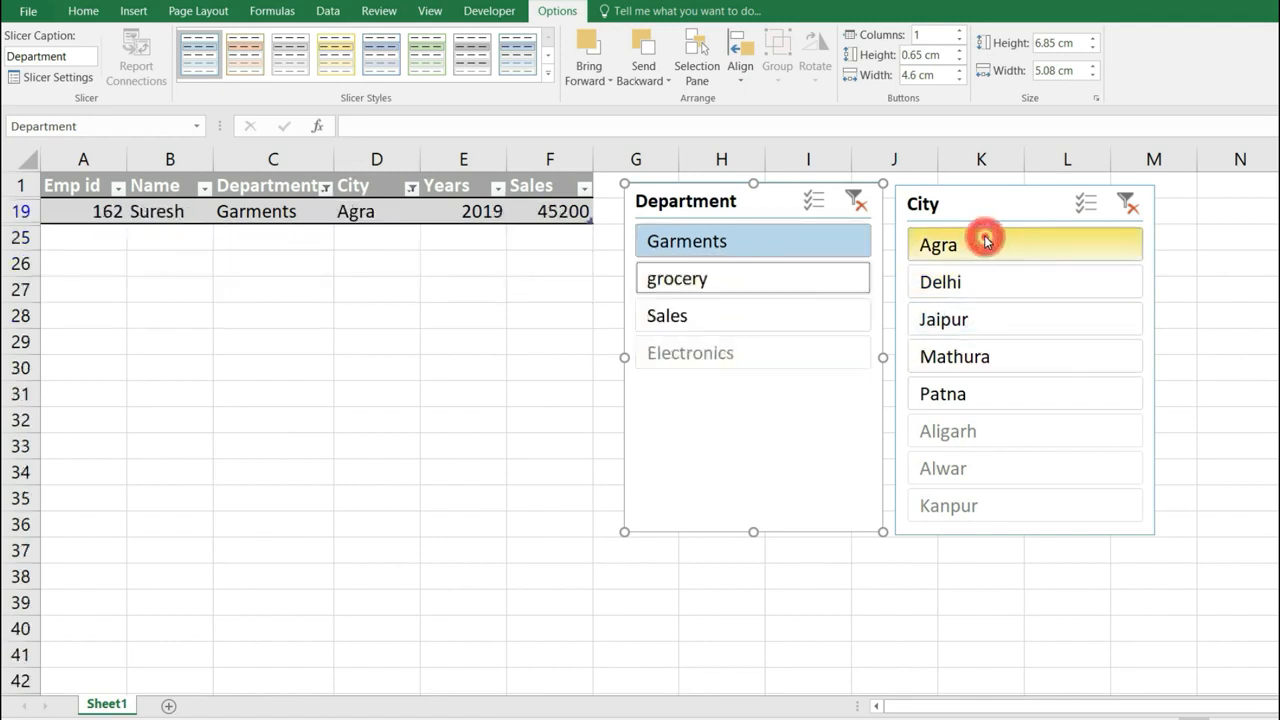
{"action": "left_click", "coordinate": [986, 360]}
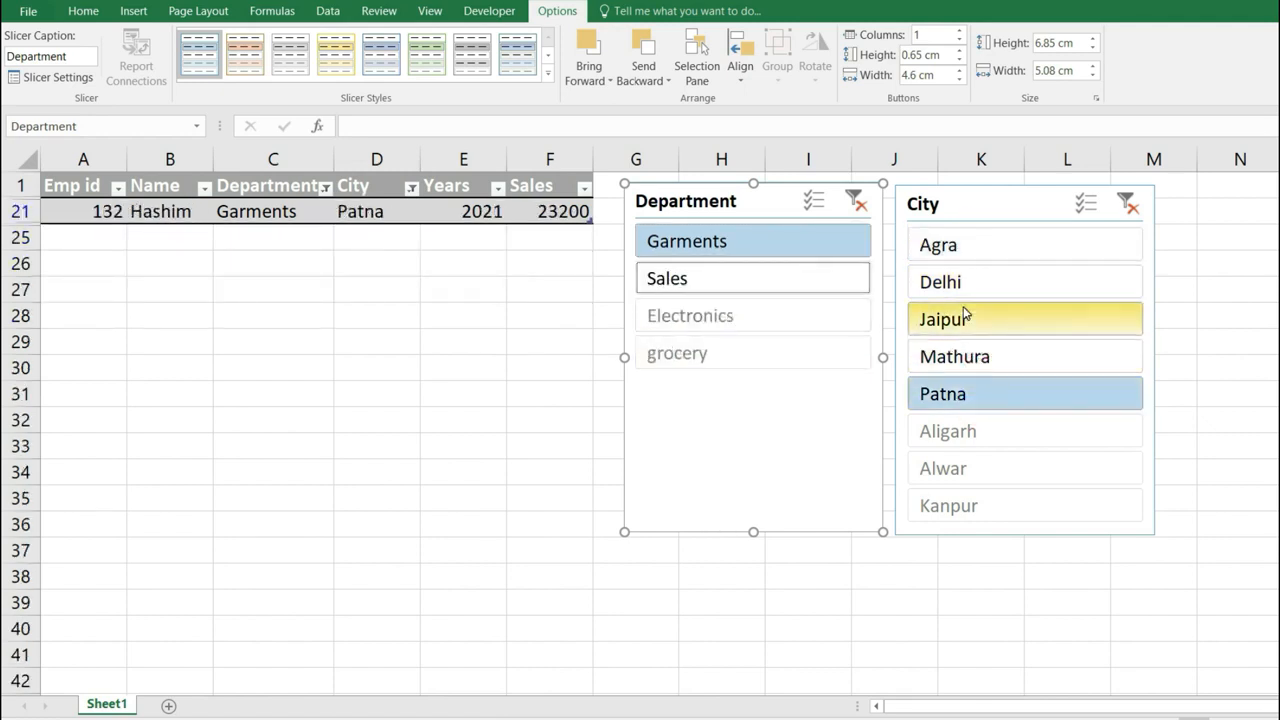
{"action": "left_click", "coordinate": [986, 335]}
{"action": "left_click", "coordinate": [975, 290]}
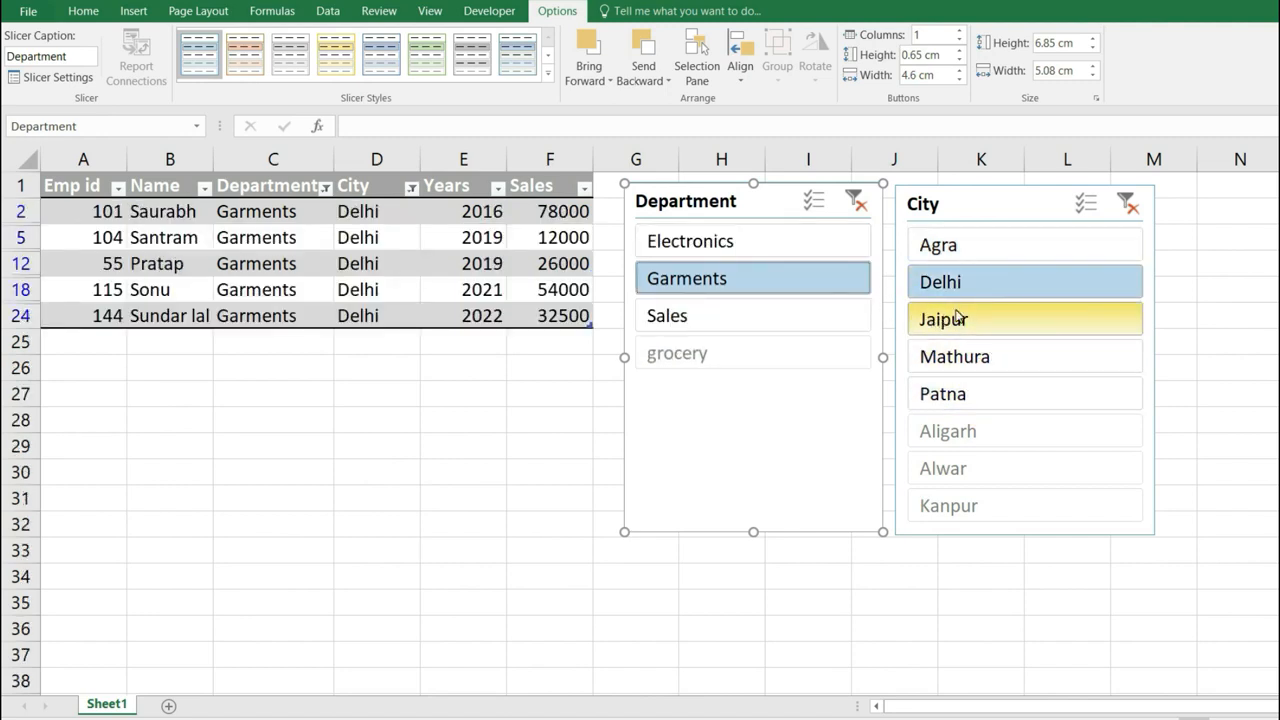
{"action": "left_click", "coordinate": [1133, 206]}
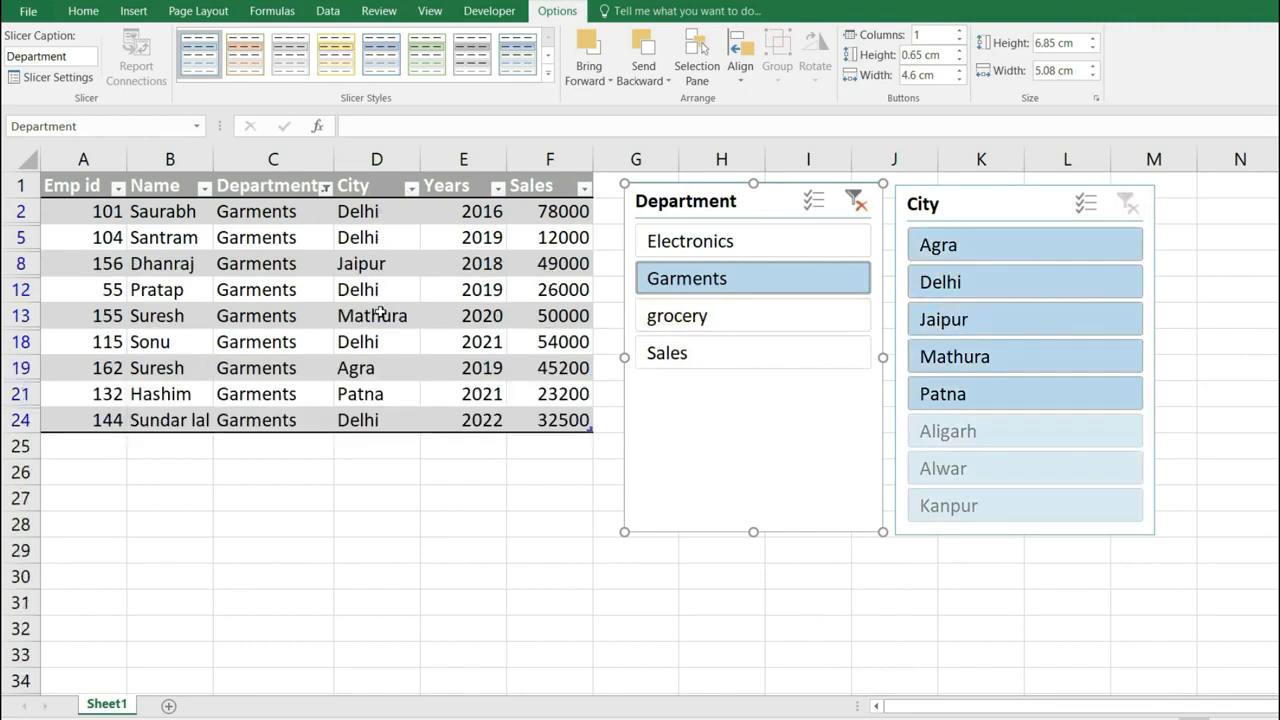
Filter by the grocery department, then by Sales, switching its city filter among Aligarh, Agra, Delhi, Kanpur and finally Patna
{"action": "left_click", "coordinate": [708, 317]}
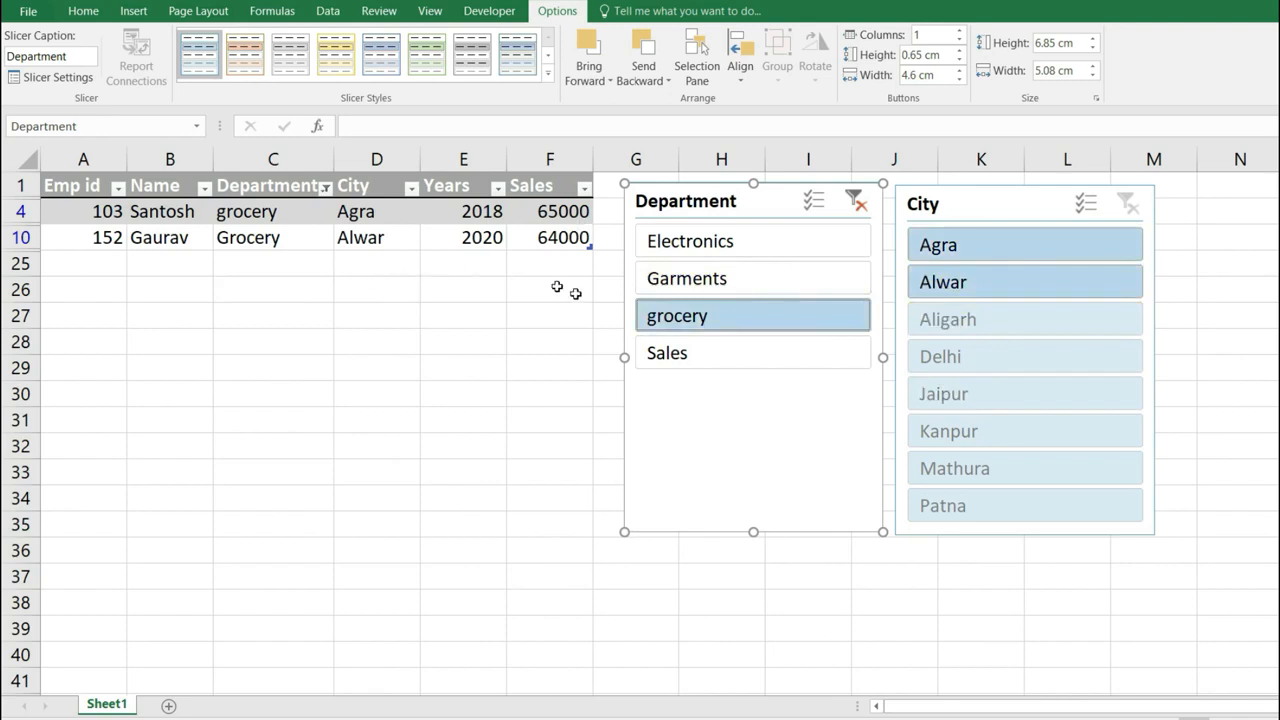
{"action": "left_click", "coordinate": [712, 362]}
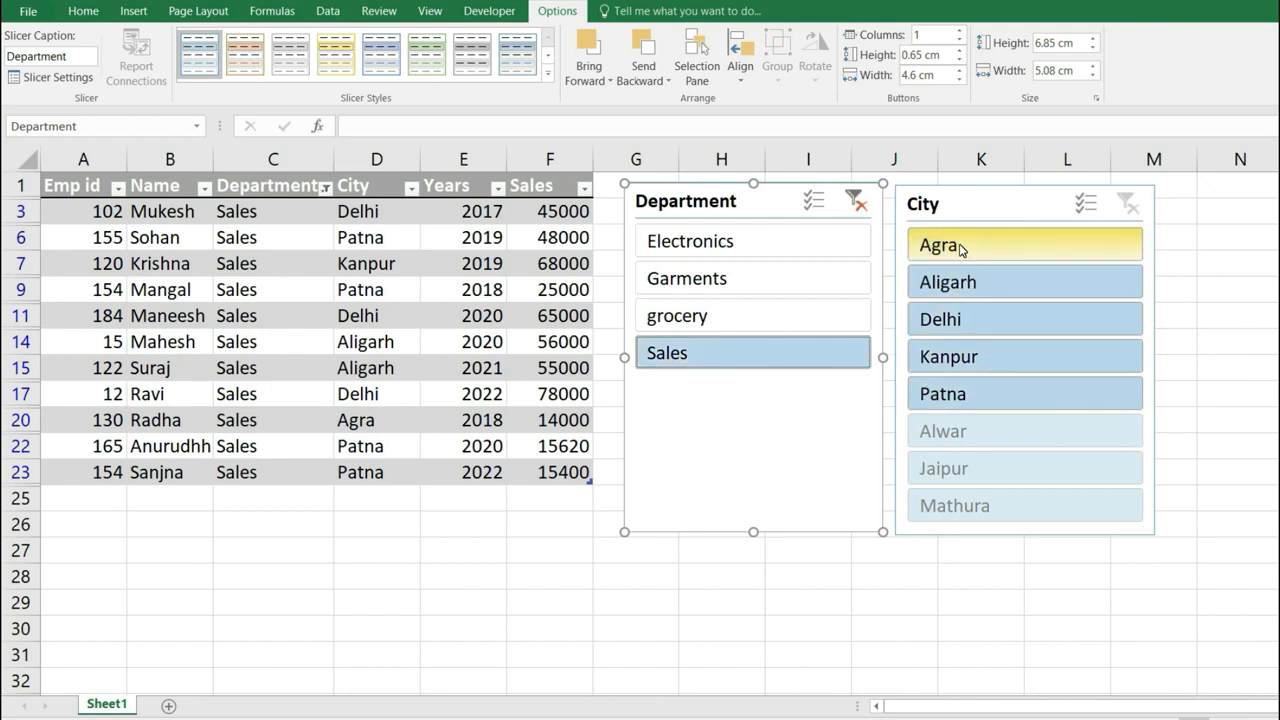
{"action": "left_click", "coordinate": [990, 285]}
{"action": "left_click", "coordinate": [993, 248]}
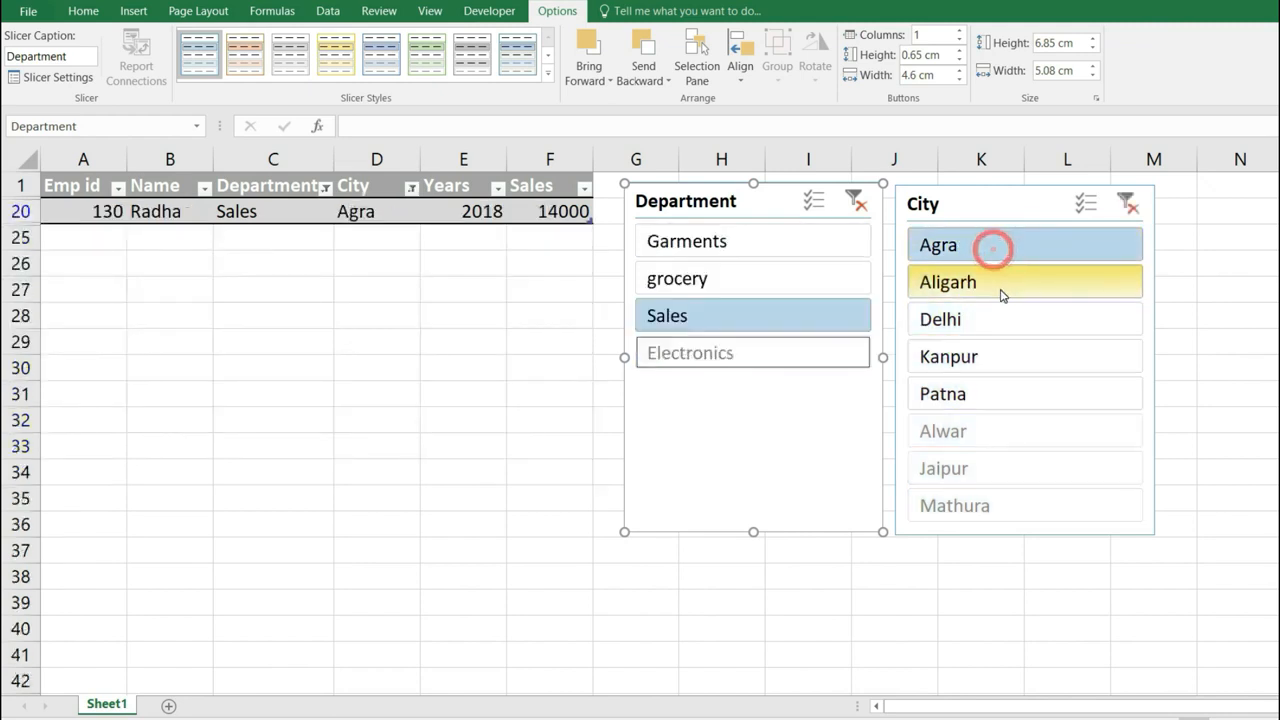
{"action": "left_click", "coordinate": [1003, 288]}
{"action": "left_click", "coordinate": [1000, 318]}
{"action": "left_click", "coordinate": [998, 357]}
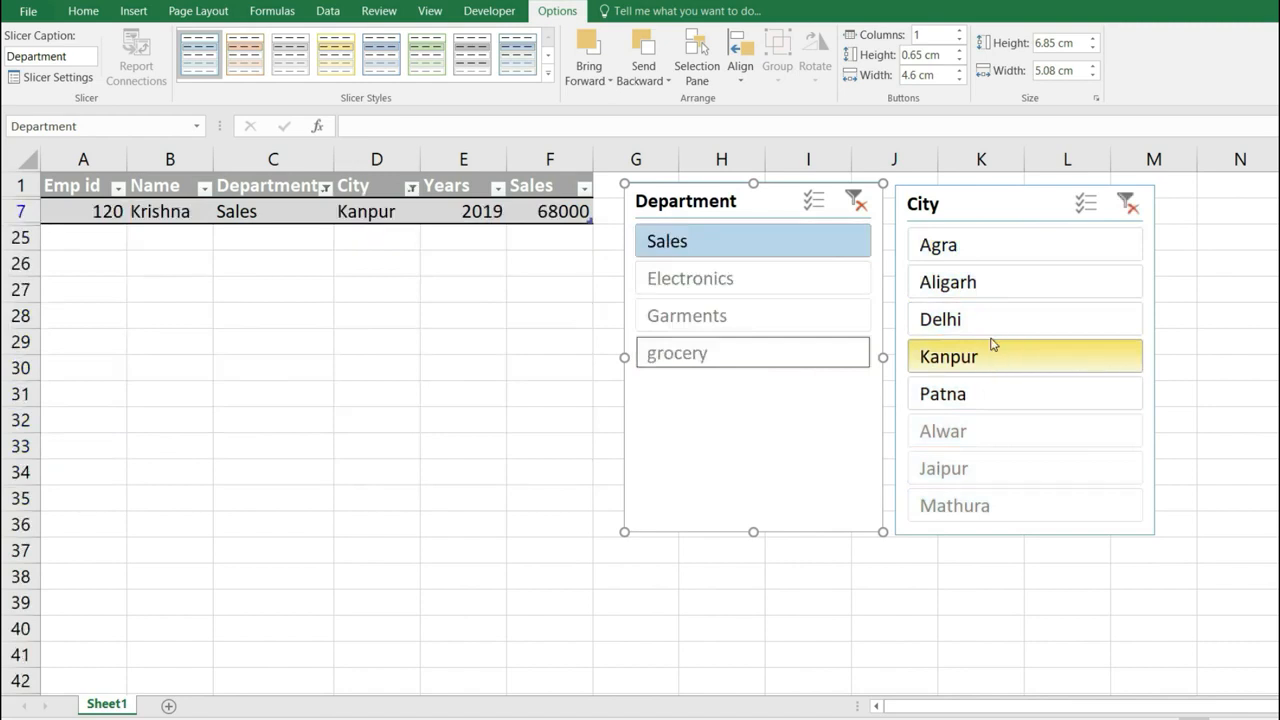
{"action": "left_click", "coordinate": [987, 320]}
{"action": "left_click", "coordinate": [980, 396]}
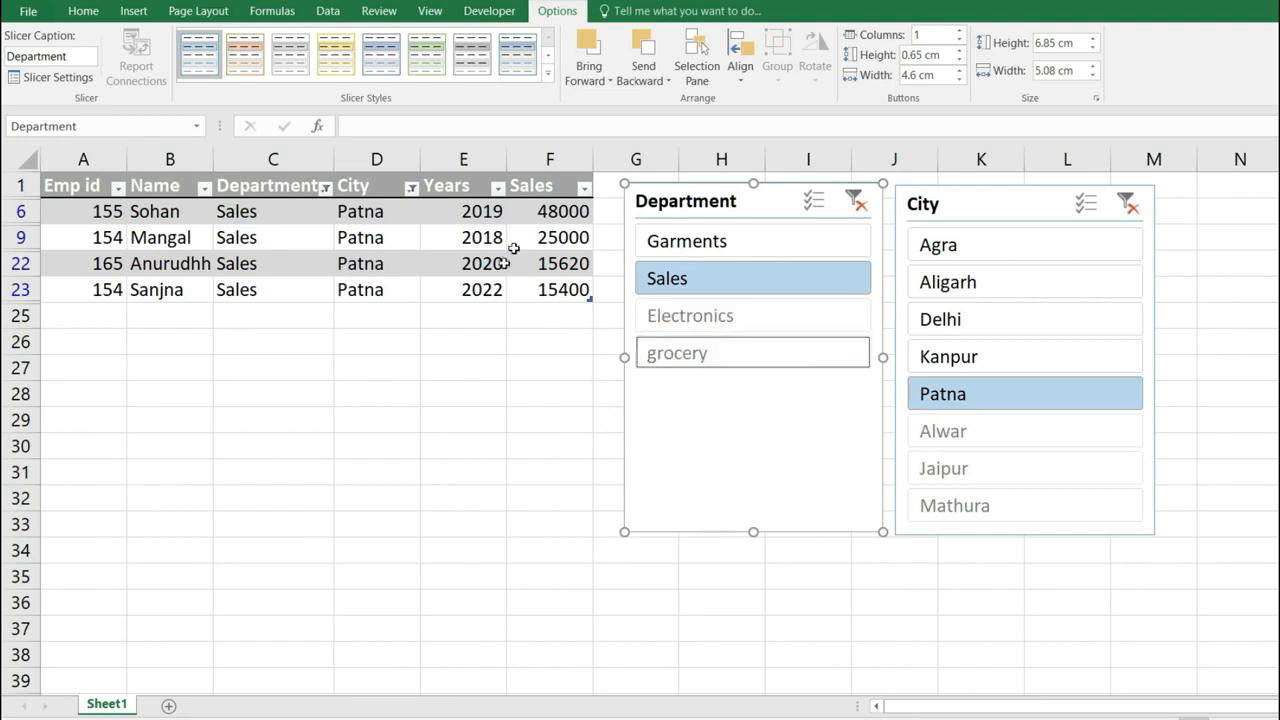
Clear the filters on both the Department and City slicers
{"action": "left_click", "coordinate": [857, 204]}
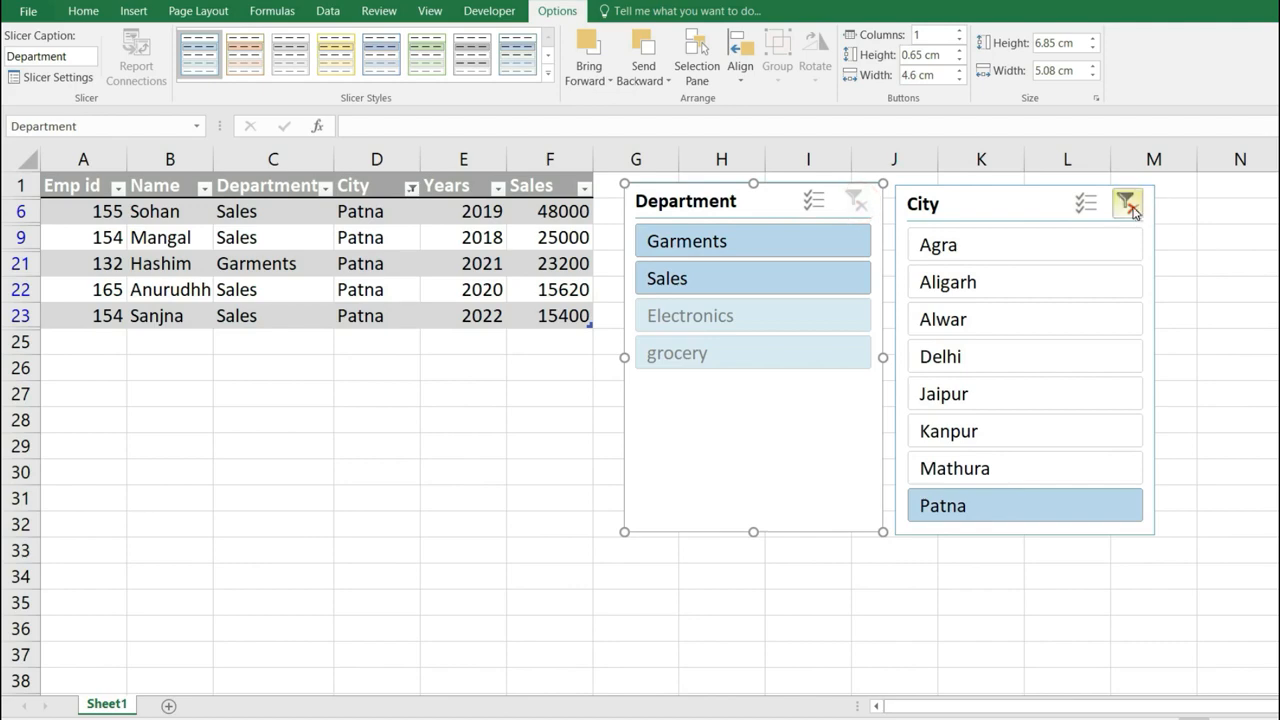
{"action": "left_click", "coordinate": [1128, 202]}
Summarize the table with a PivotTable placed on a new worksheet
{"action": "left_click", "coordinate": [306, 340]}
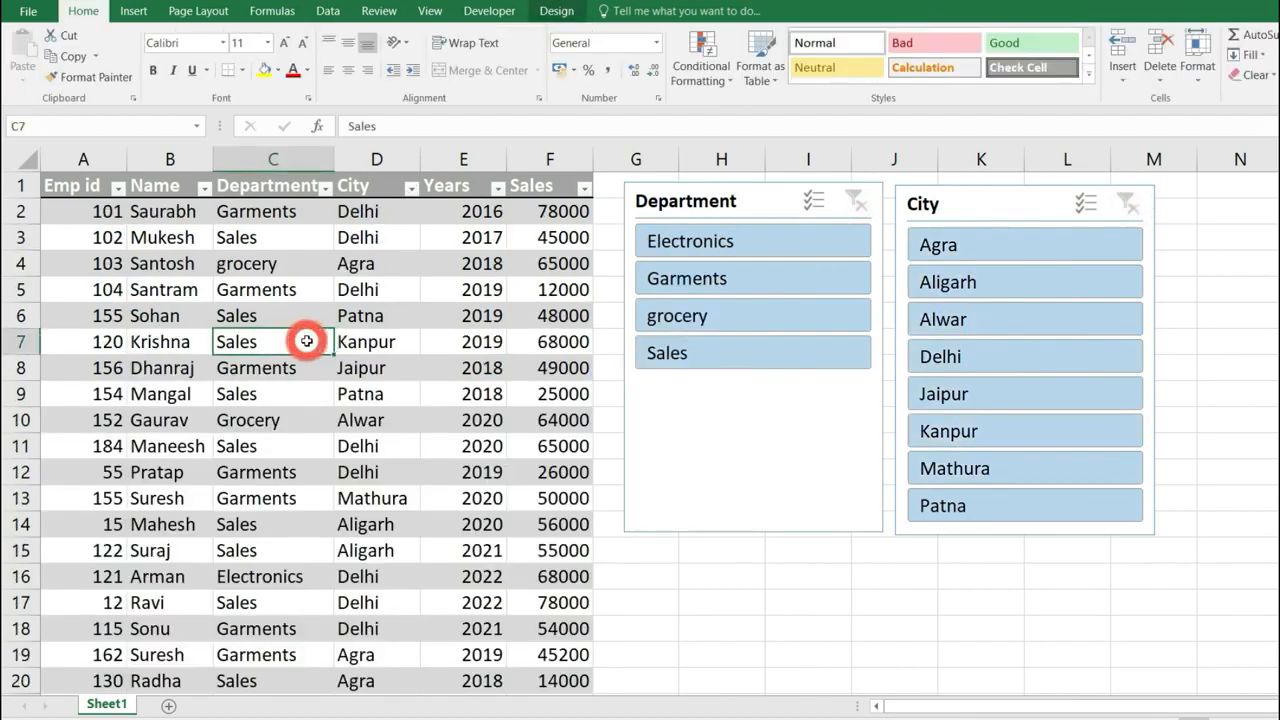
{"action": "left_click", "coordinate": [557, 12]}
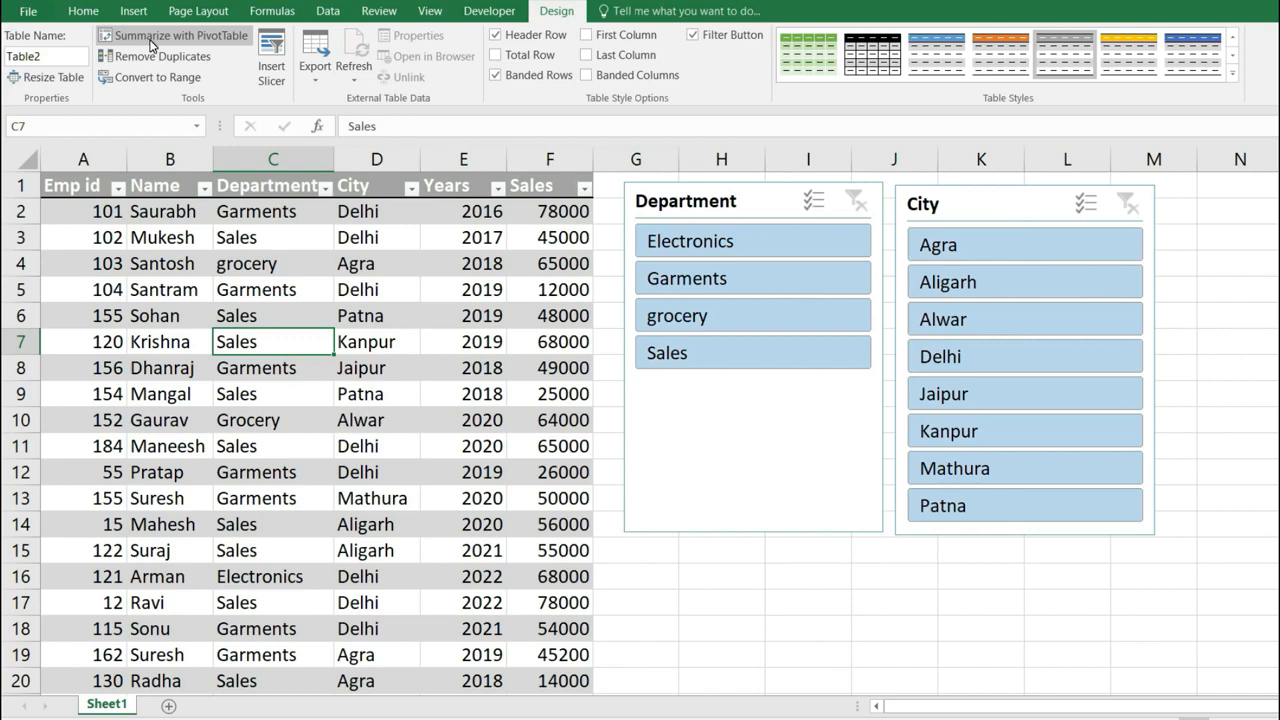
{"action": "left_click", "coordinate": [180, 36]}
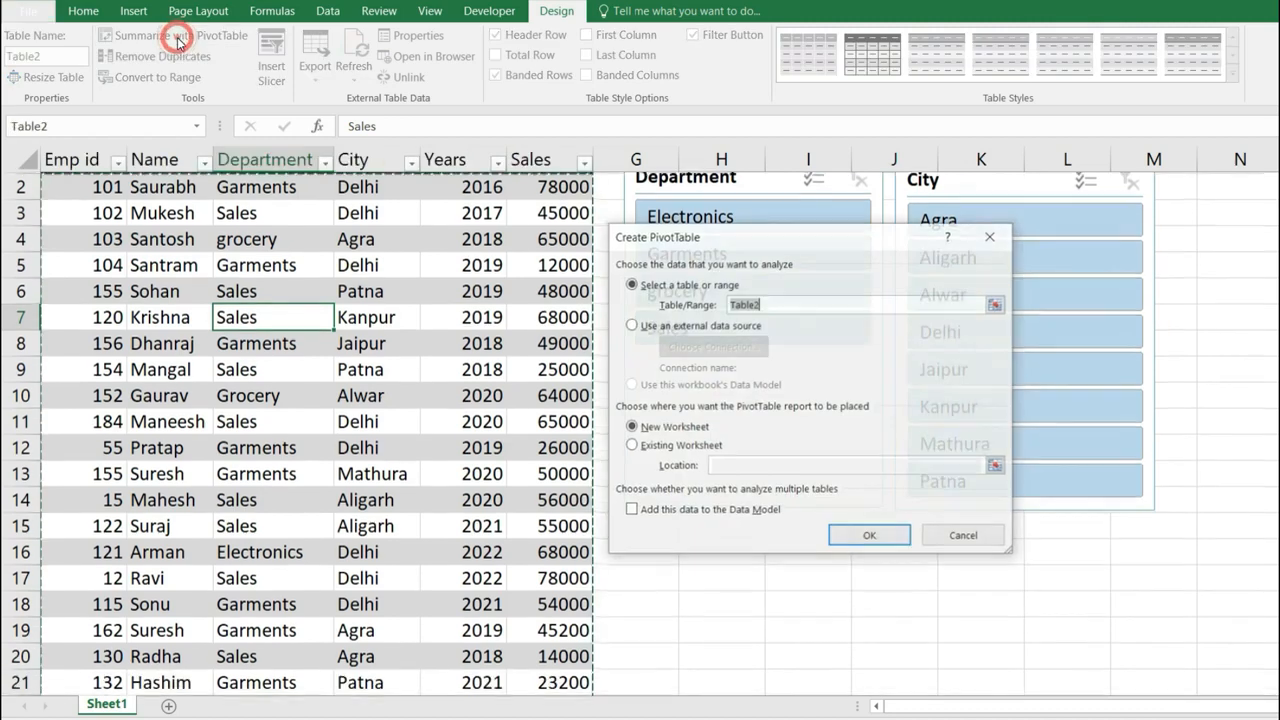
{"action": "mouse_move", "coordinate": [823, 243]}
{"action": "left_mouse_down"}
{"action": "mouse_move", "coordinate": [835, 258]}
{"action": "mouse_move", "coordinate": [824, 230]}
{"action": "left_mouse_up"}
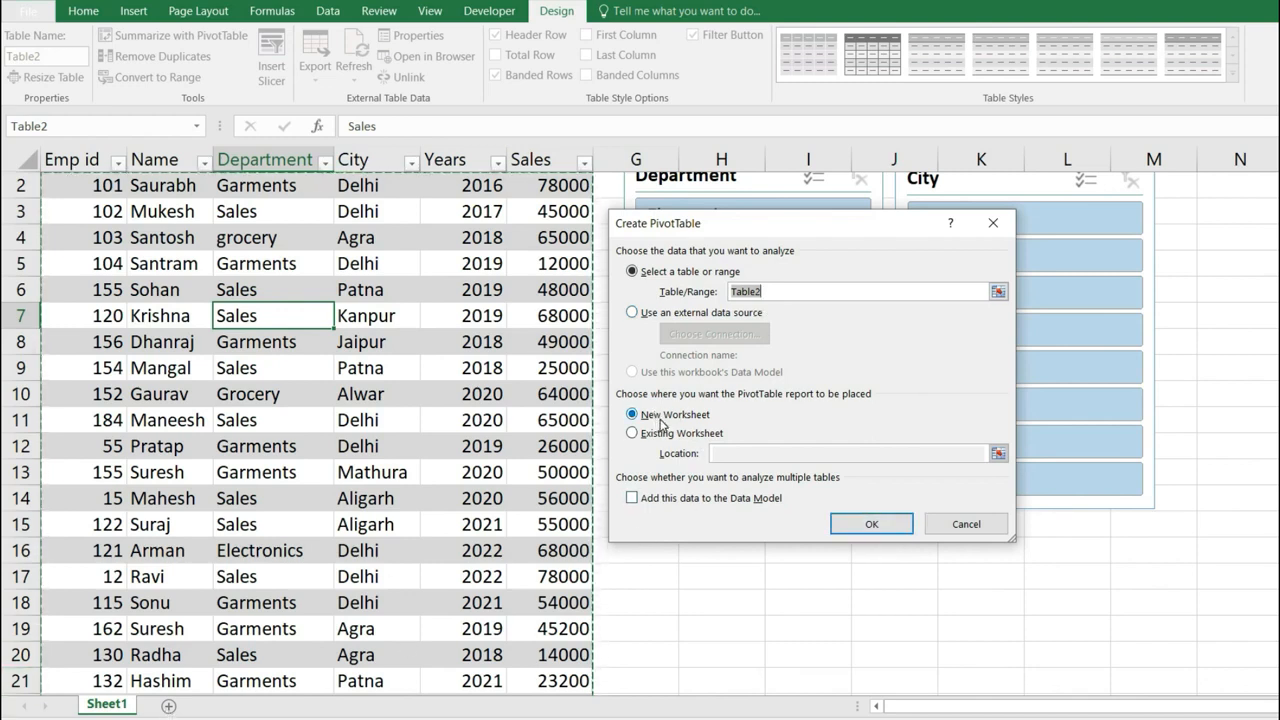
{"action": "left_click", "coordinate": [872, 525]}
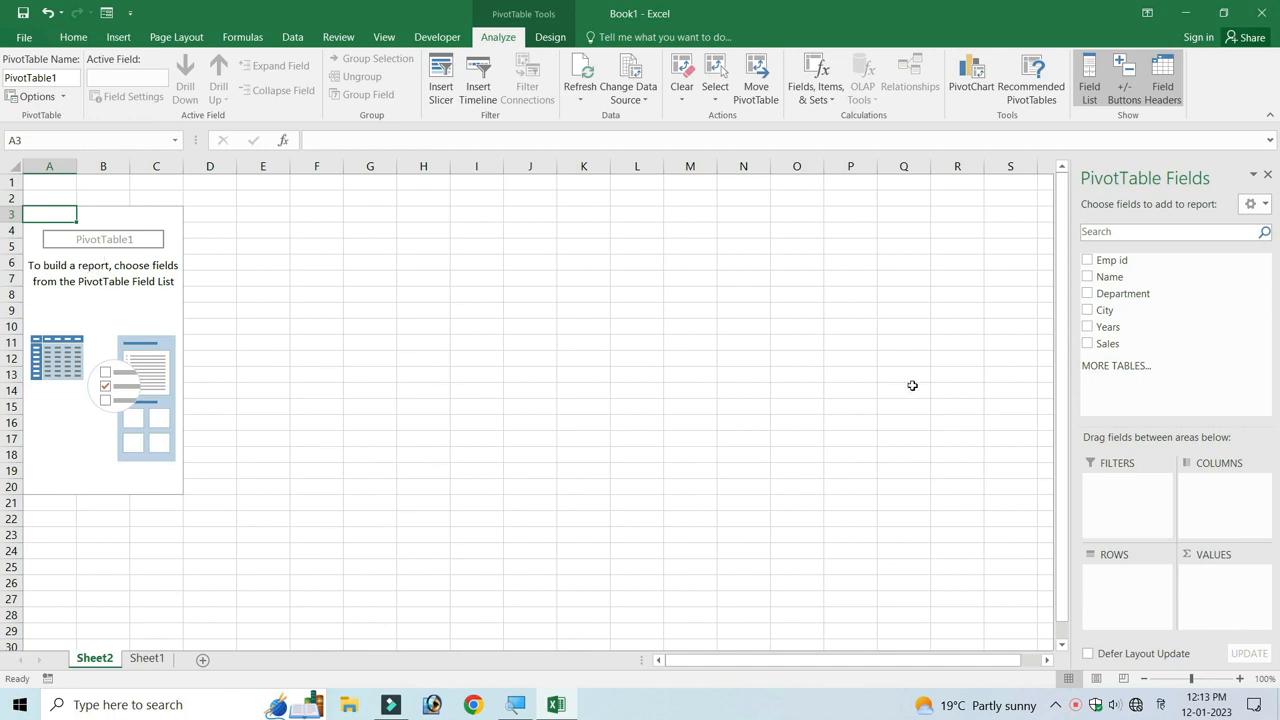
Lay out the PivotTable with Years as rows, Department as columns and Sum of Sales as values
{"action": "left_click_drag", "start_coordinate": [1107, 343], "coordinate": [1218, 591]}
{"action": "left_click_drag", "start_coordinate": [1118, 332], "coordinate": [1231, 503]}
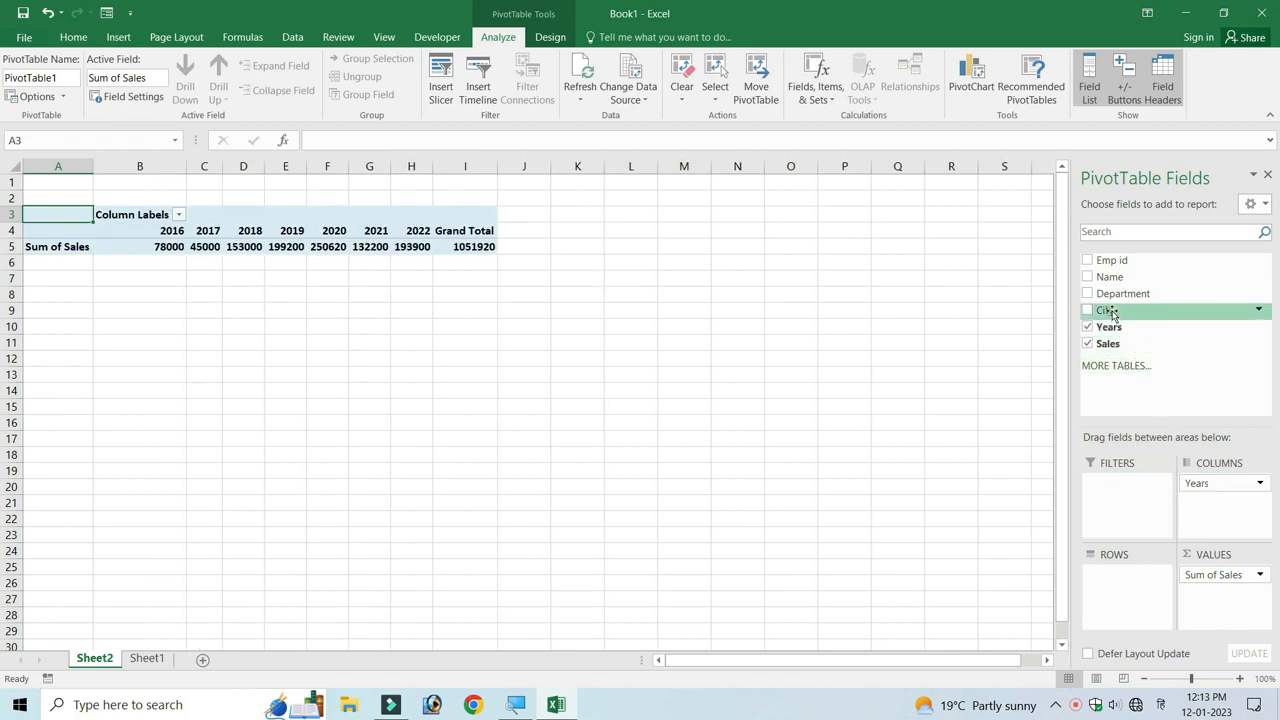
{"action": "left_click_drag", "start_coordinate": [1110, 313], "coordinate": [1138, 590]}
{"action": "left_click_drag", "start_coordinate": [1123, 294], "coordinate": [1147, 345]}
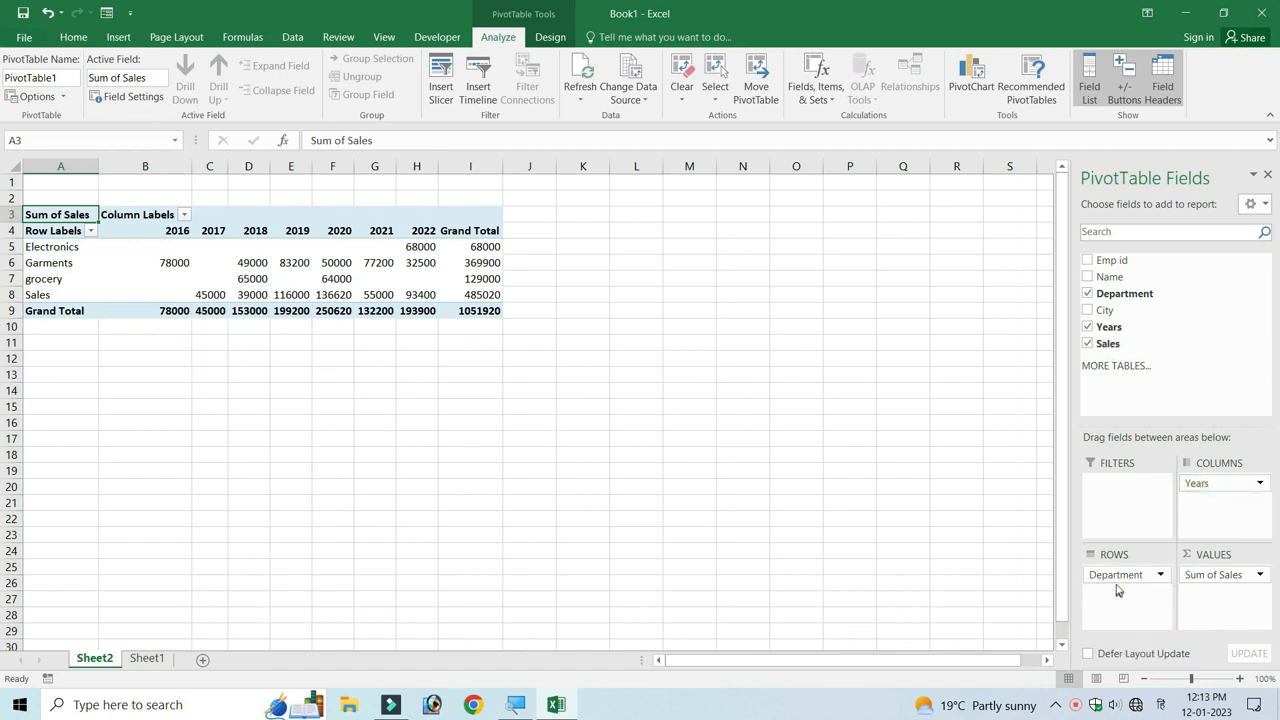
{"action": "left_click_drag", "start_coordinate": [1190, 495], "coordinate": [1214, 486]}
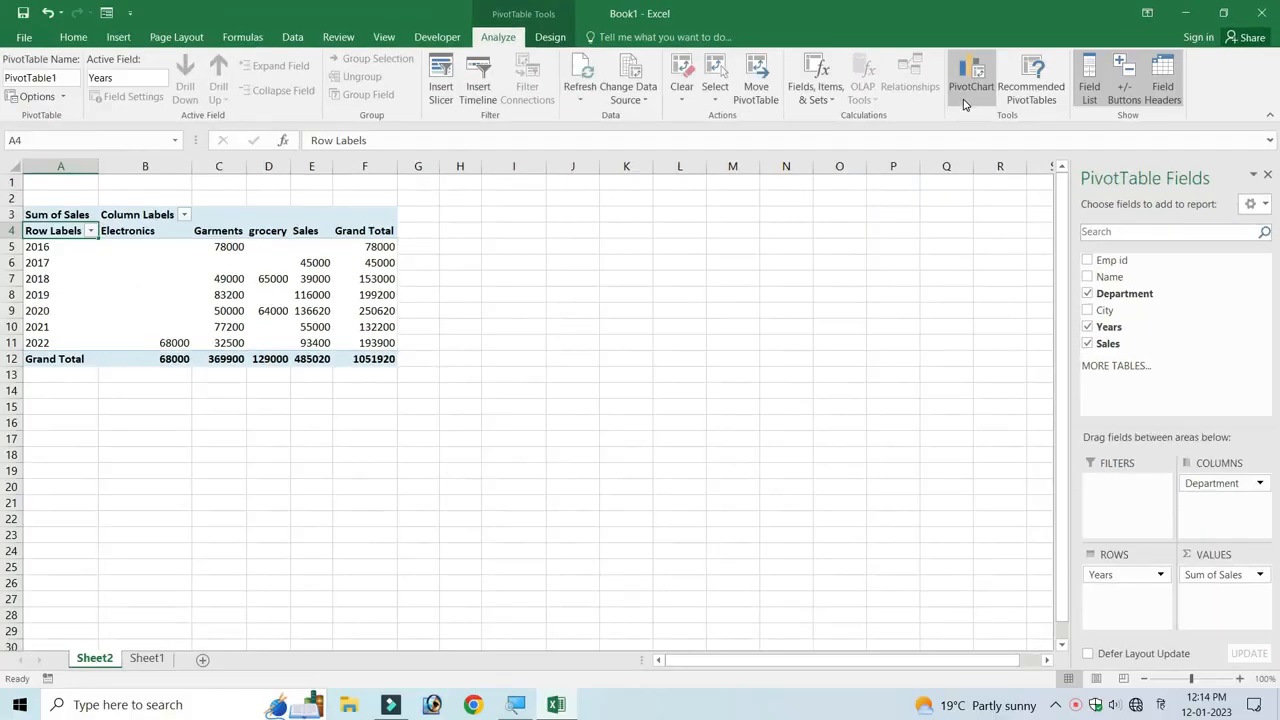
Compare the column, line, pie, bar and area chart types, and insert a stacked line PivotChart from the PivotTable
{"action": "left_click", "coordinate": [991, 72]}
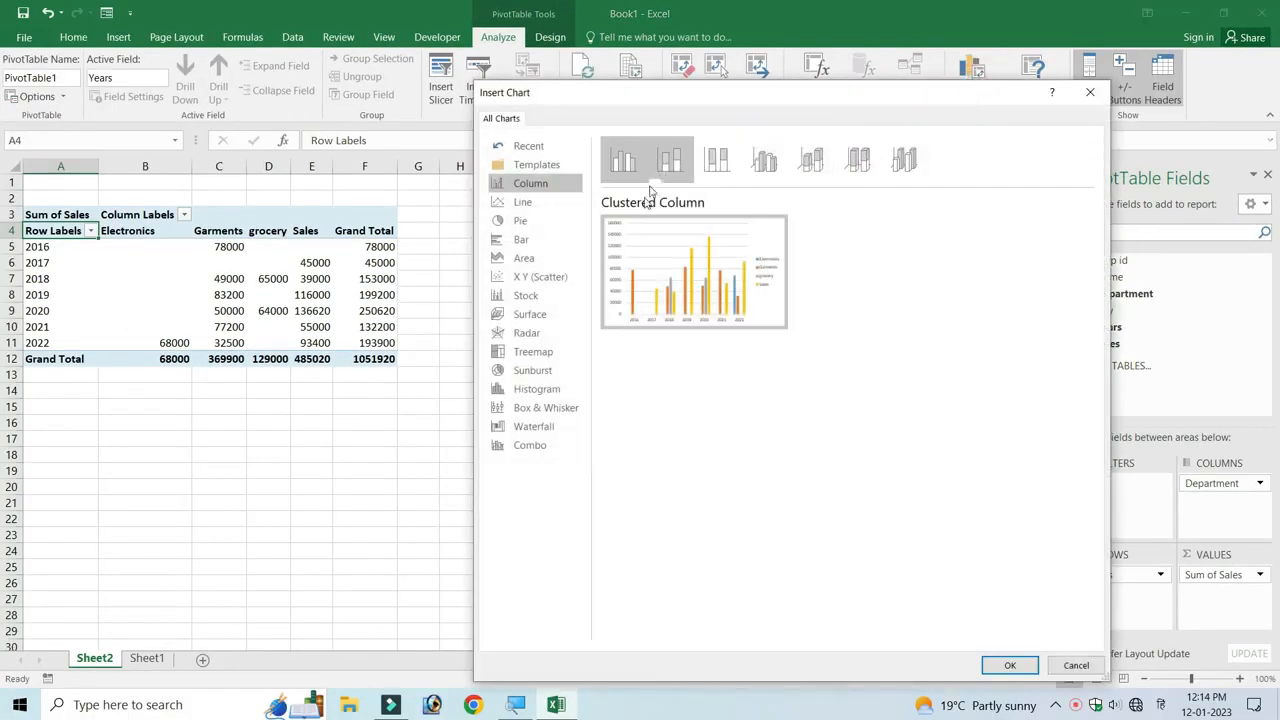
{"action": "left_click", "coordinate": [522, 203]}
{"action": "left_click", "coordinate": [525, 222]}
{"action": "left_click", "coordinate": [526, 256]}
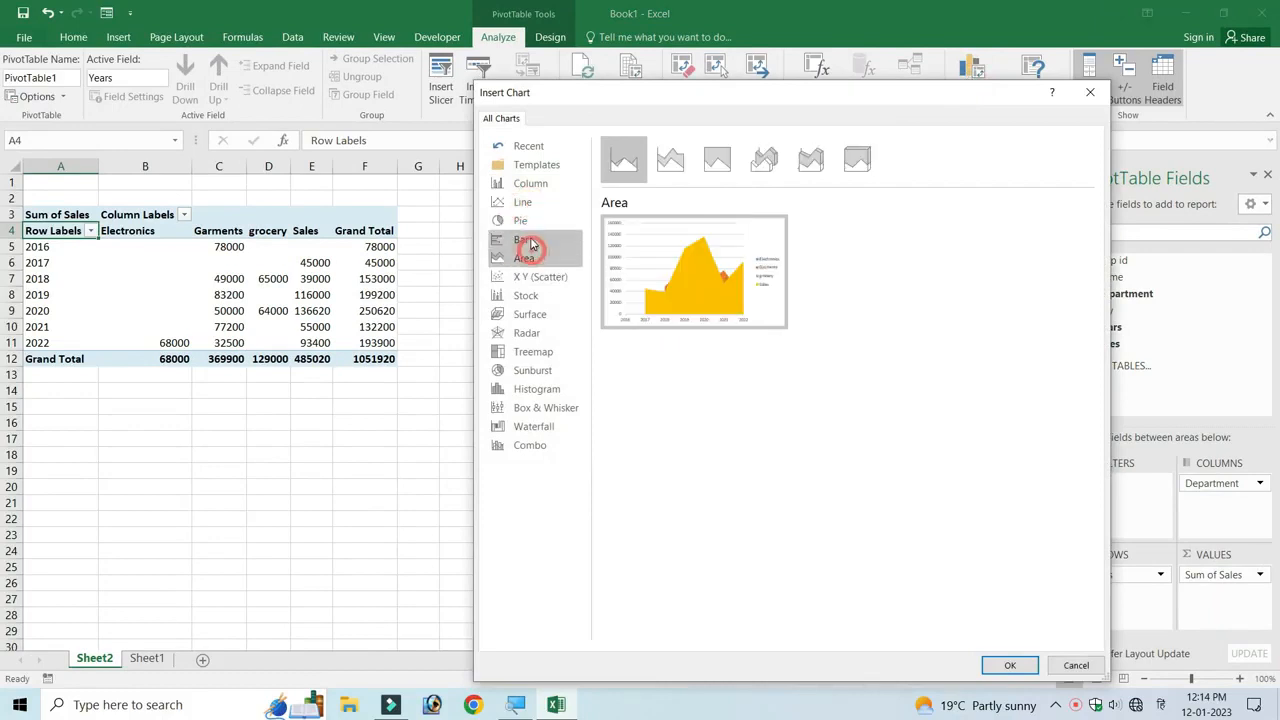
{"action": "left_click", "coordinate": [524, 239]}
{"action": "left_click", "coordinate": [524, 220]}
{"action": "left_click", "coordinate": [530, 203]}
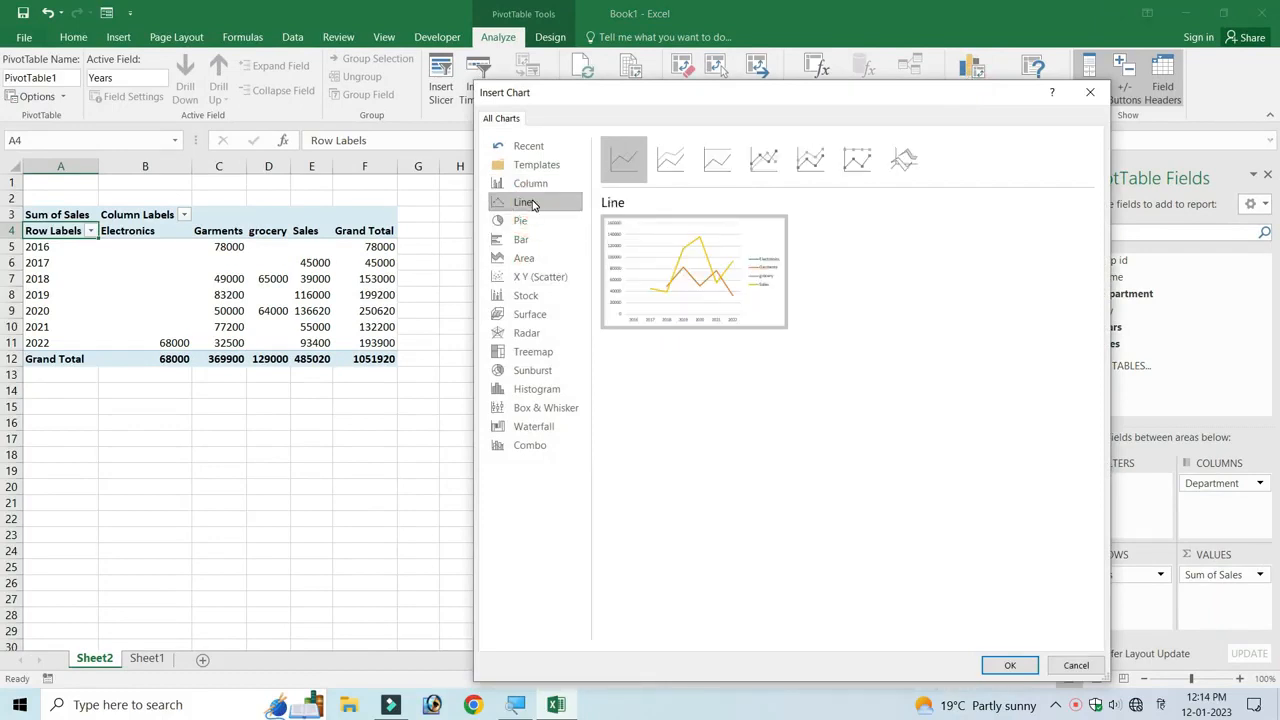
{"action": "left_click", "coordinate": [670, 158]}
{"action": "mouse_move", "coordinate": [713, 290]}
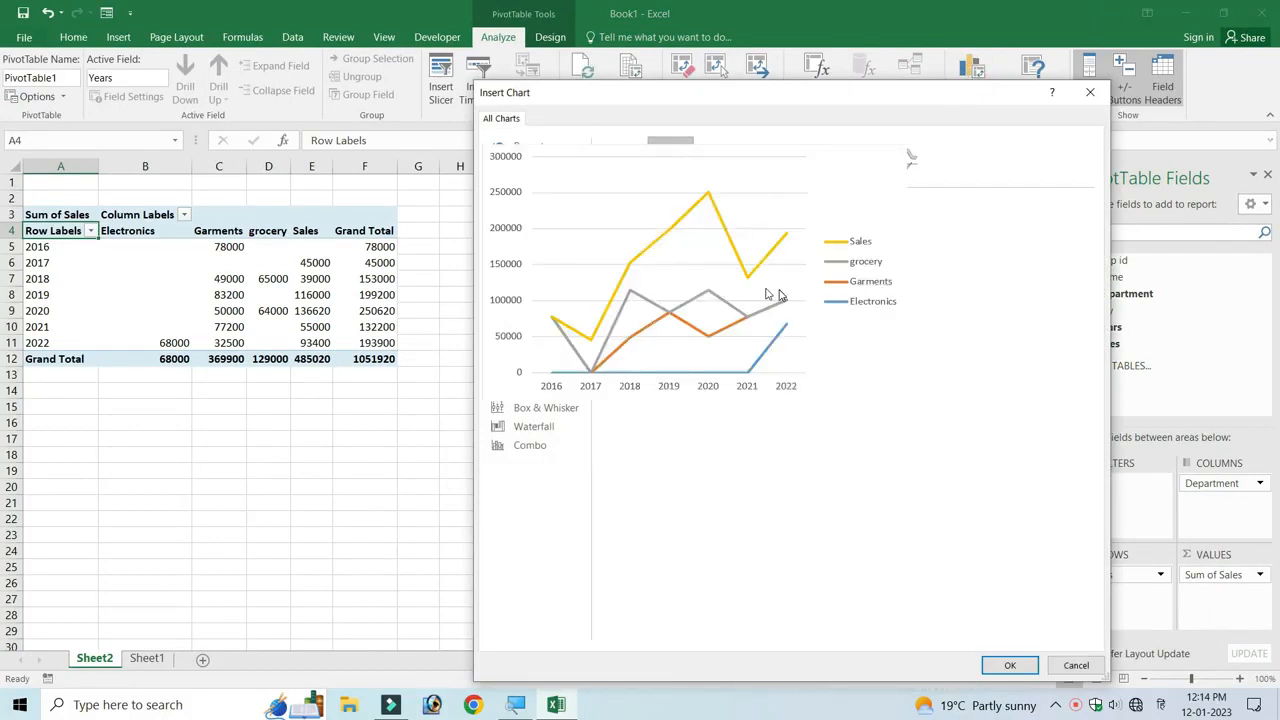
{"action": "left_click", "coordinate": [1010, 665]}
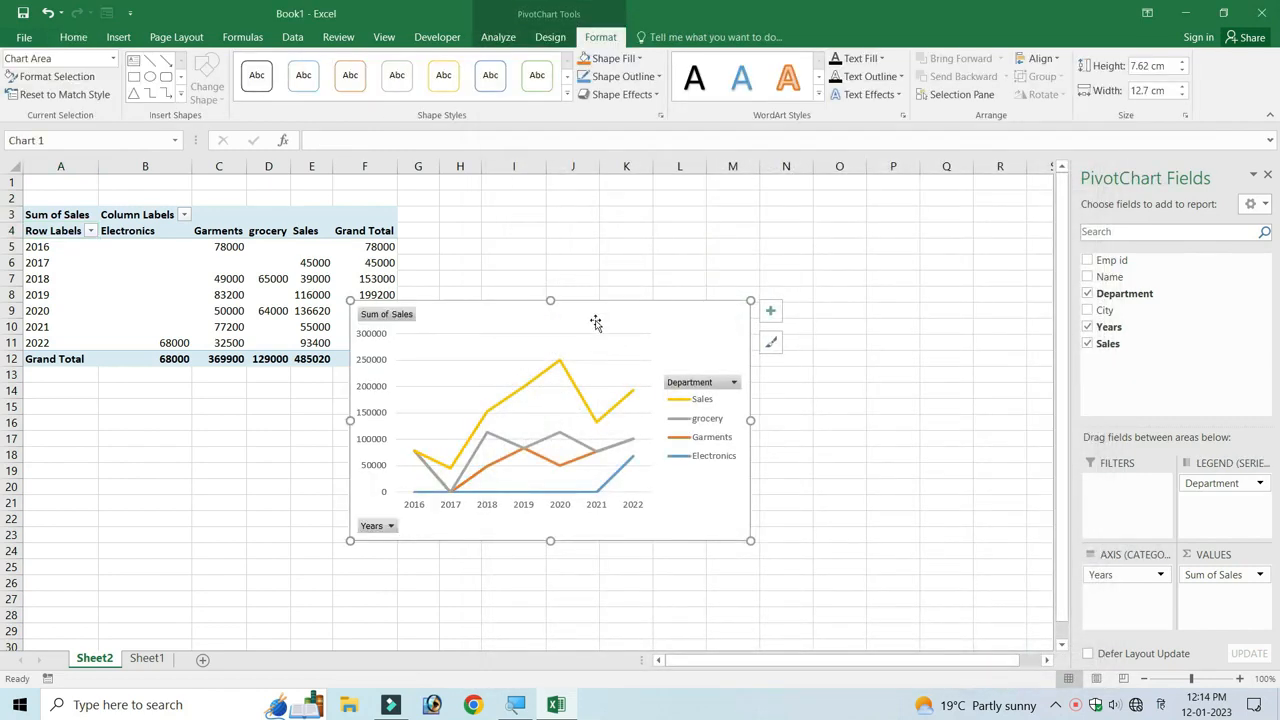
Place the PivotChart beside the PivotTable and try several chart styles, finishing with the first style in the gallery
{"action": "left_click_drag", "start_coordinate": [595, 322], "coordinate": [755, 250]}
{"action": "left_click", "coordinate": [554, 37]}
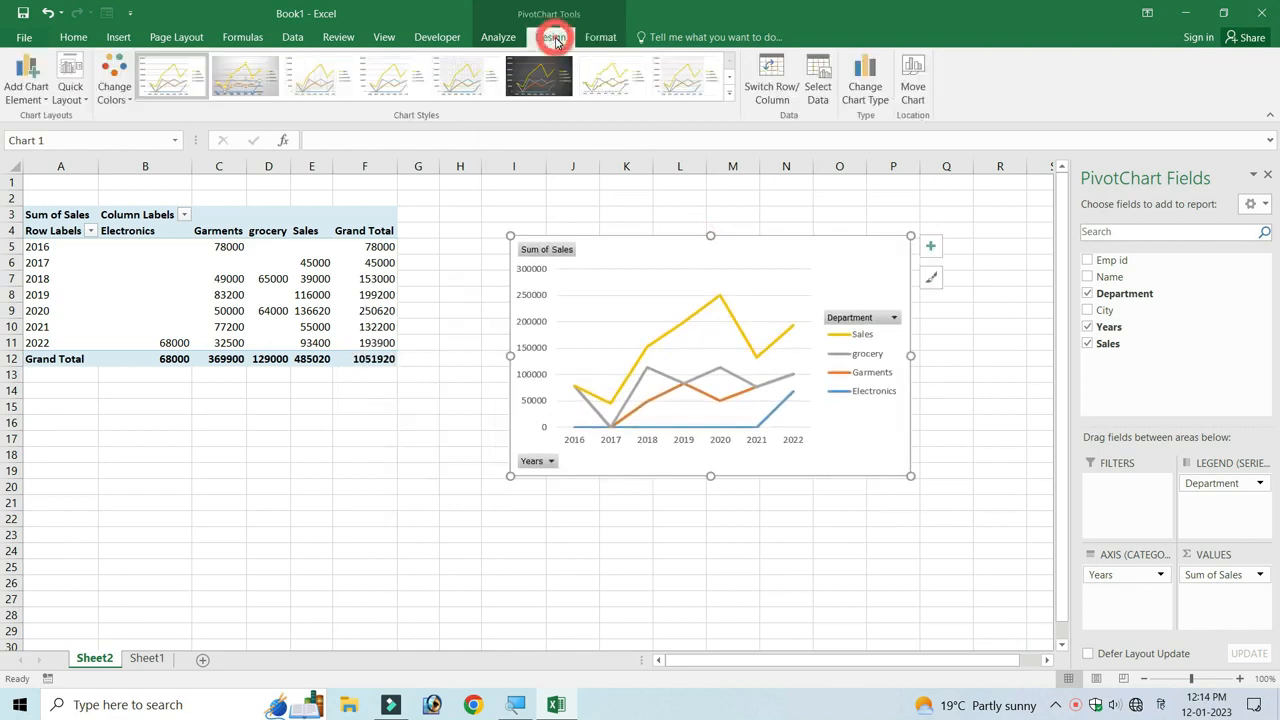
{"action": "left_click", "coordinate": [612, 76]}
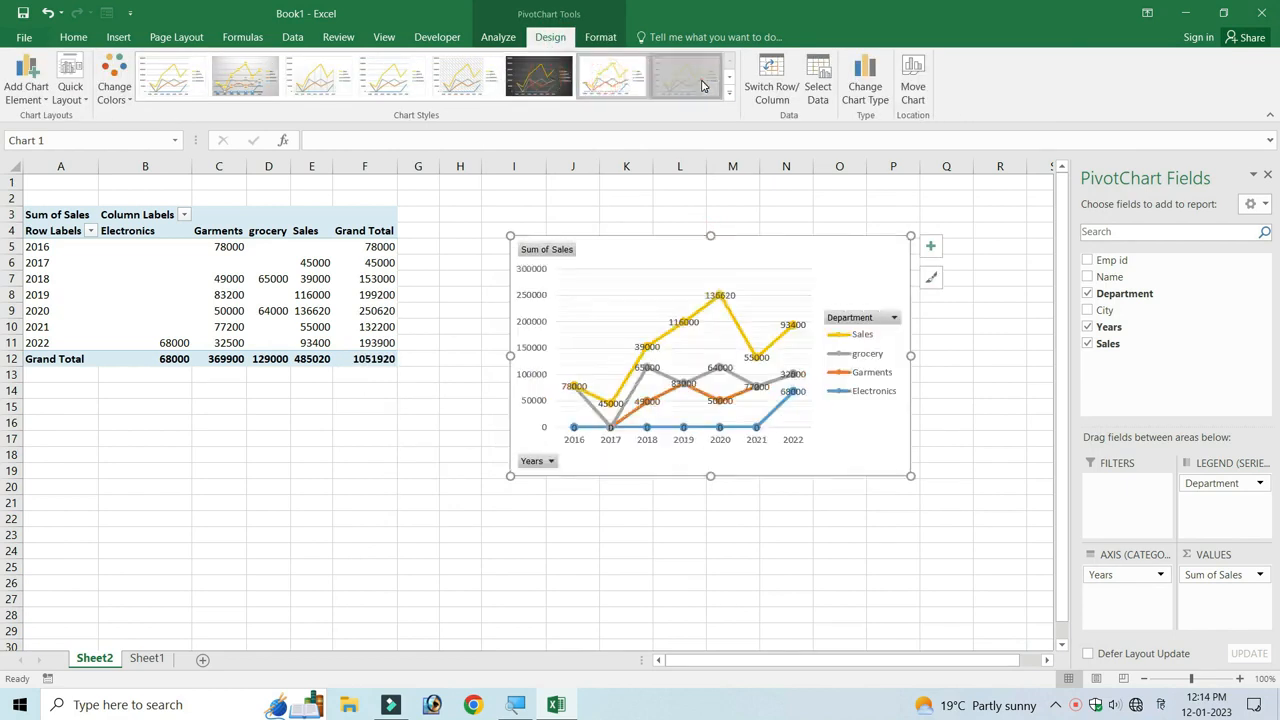
{"action": "left_click", "coordinate": [702, 85]}
{"action": "left_click", "coordinate": [248, 85]}
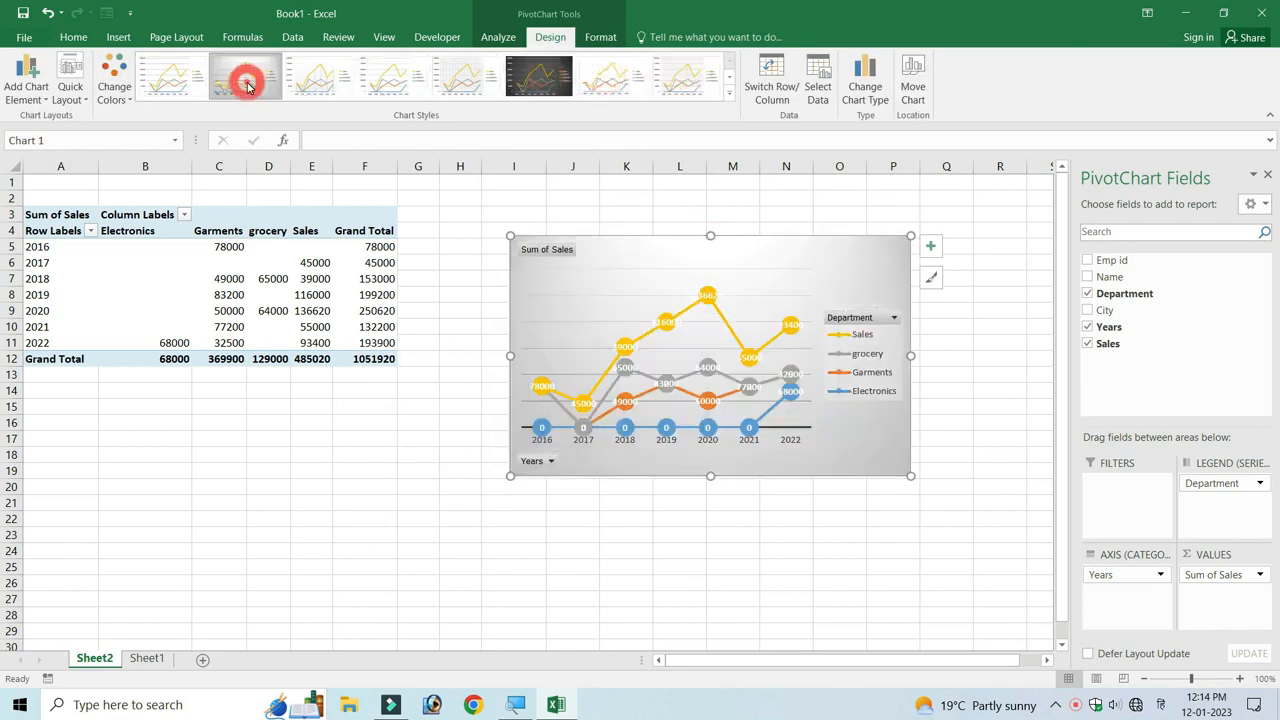
{"action": "left_click", "coordinate": [167, 85]}
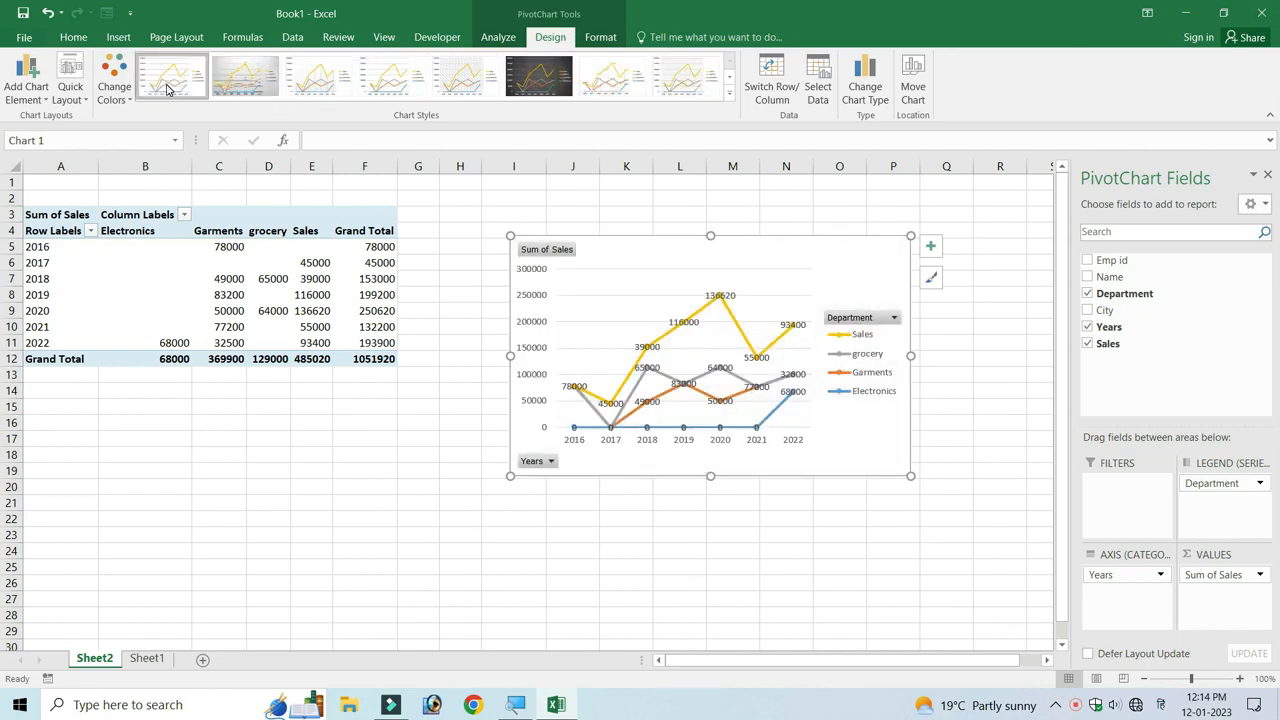
{"action": "left_click_drag", "start_coordinate": [767, 248], "coordinate": [760, 229]}
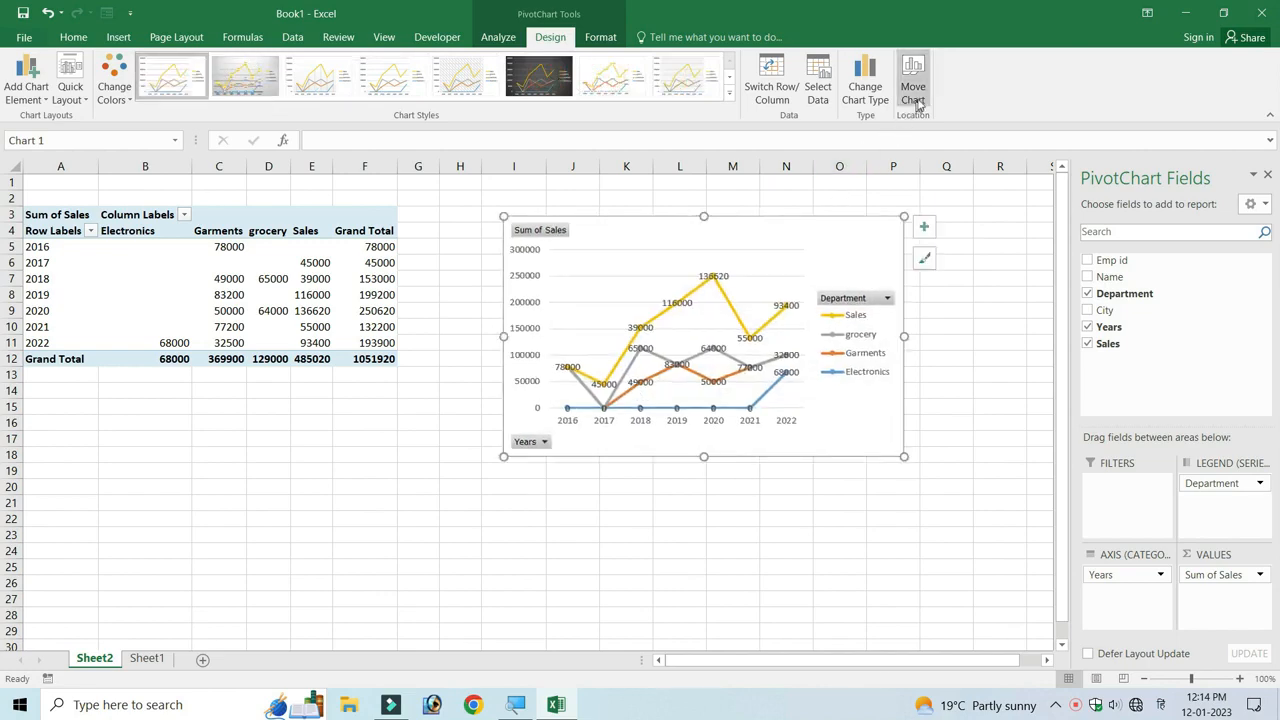
Check Sheet1, and move the PivotChart from Sheet2 to Sheet1 as an embedded object
{"action": "left_click", "coordinate": [147, 658]}
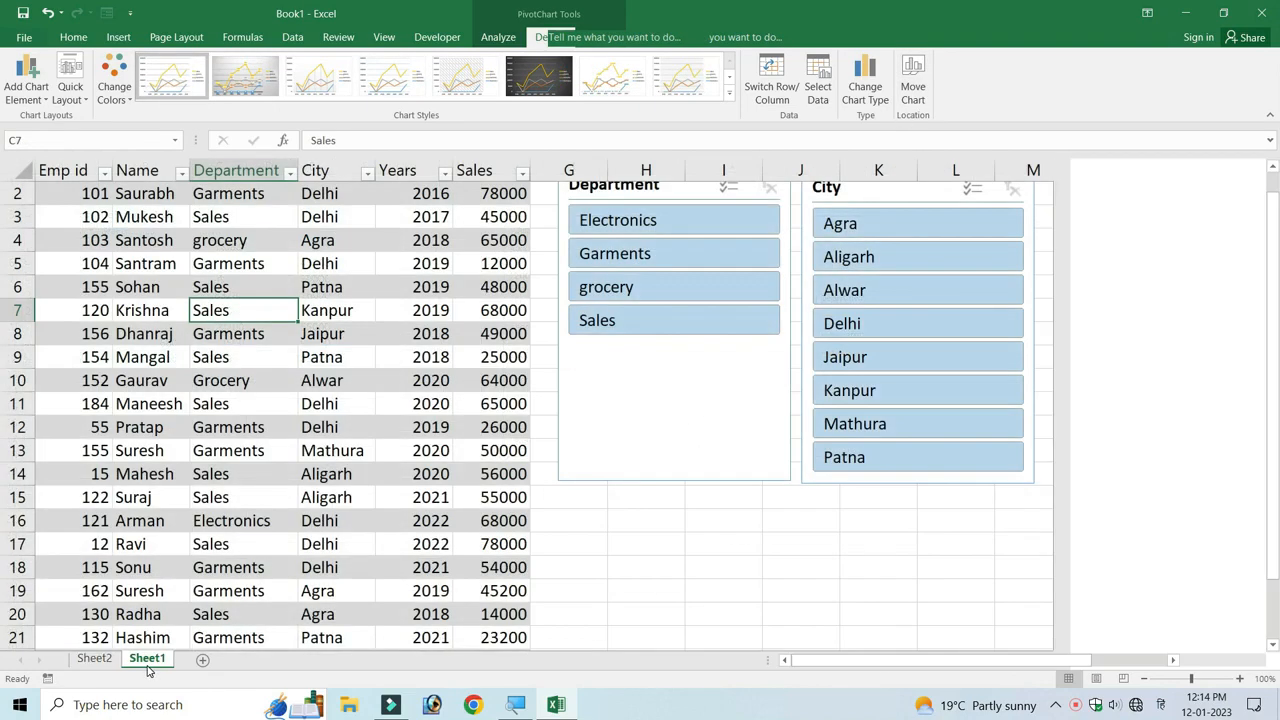
{"action": "left_click", "coordinate": [94, 658]}
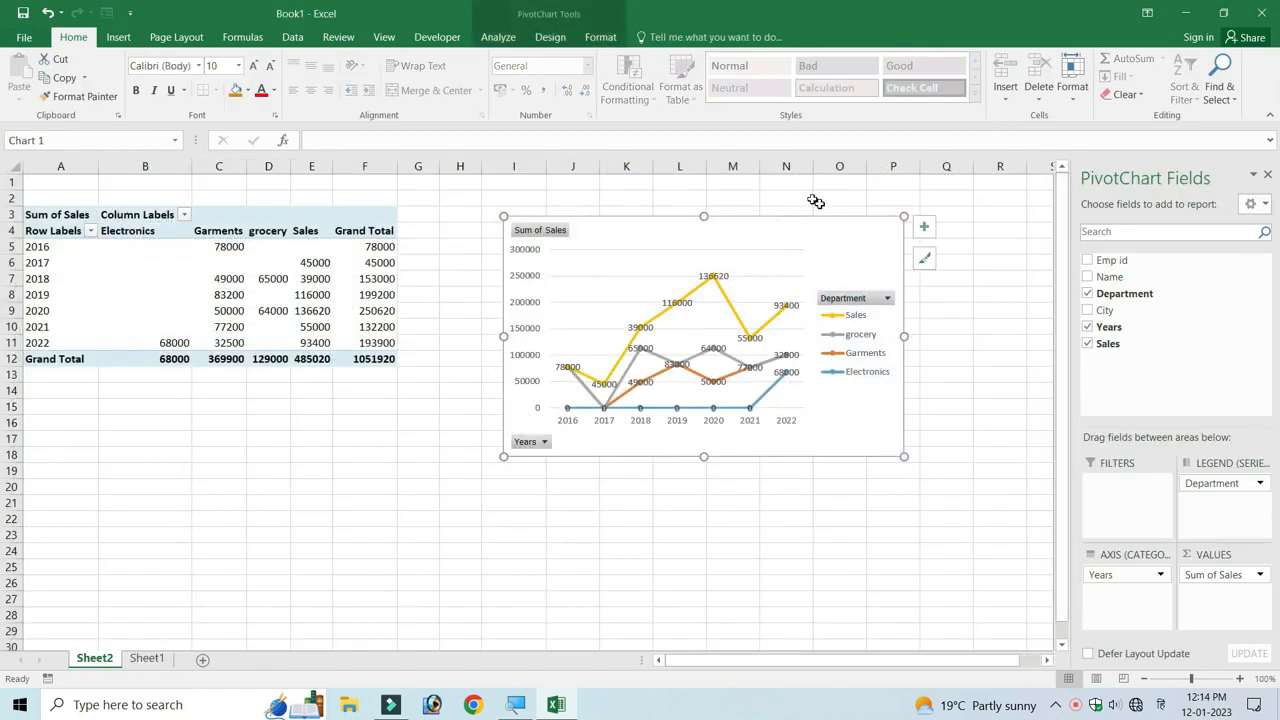
{"action": "left_click", "coordinate": [550, 37]}
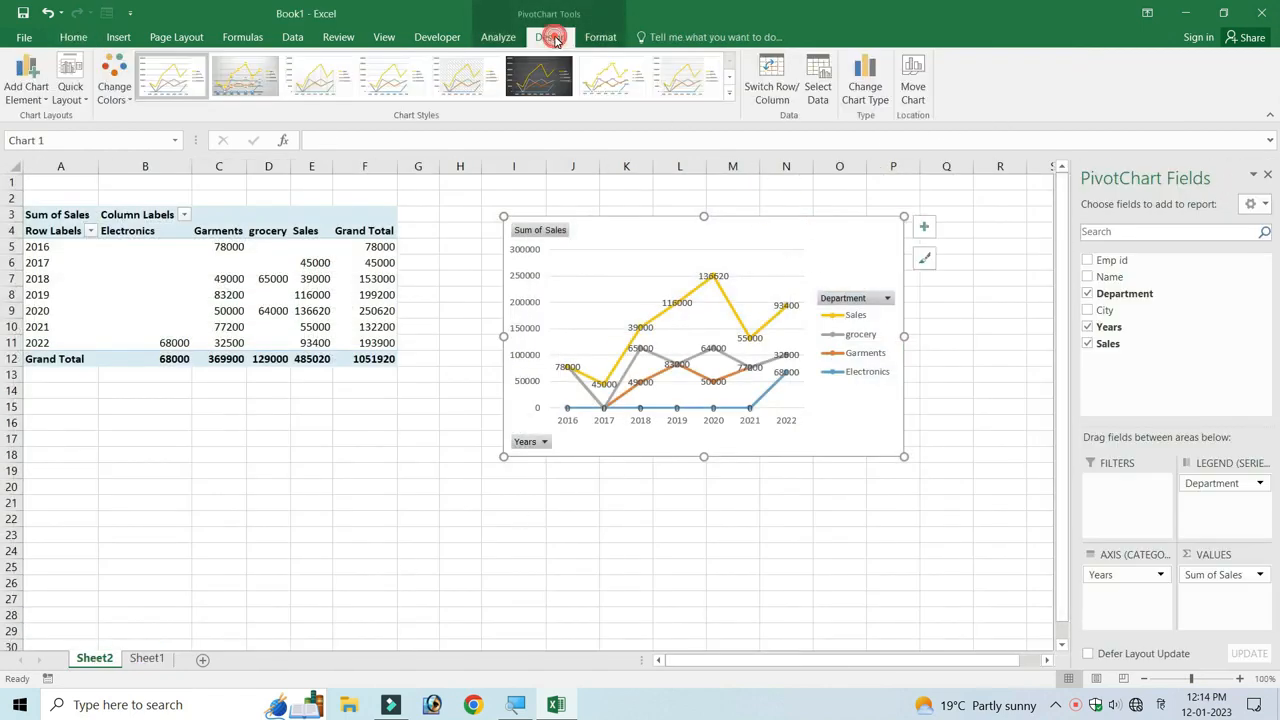
{"action": "left_click", "coordinate": [913, 92]}
{"action": "left_click", "coordinate": [726, 397]}
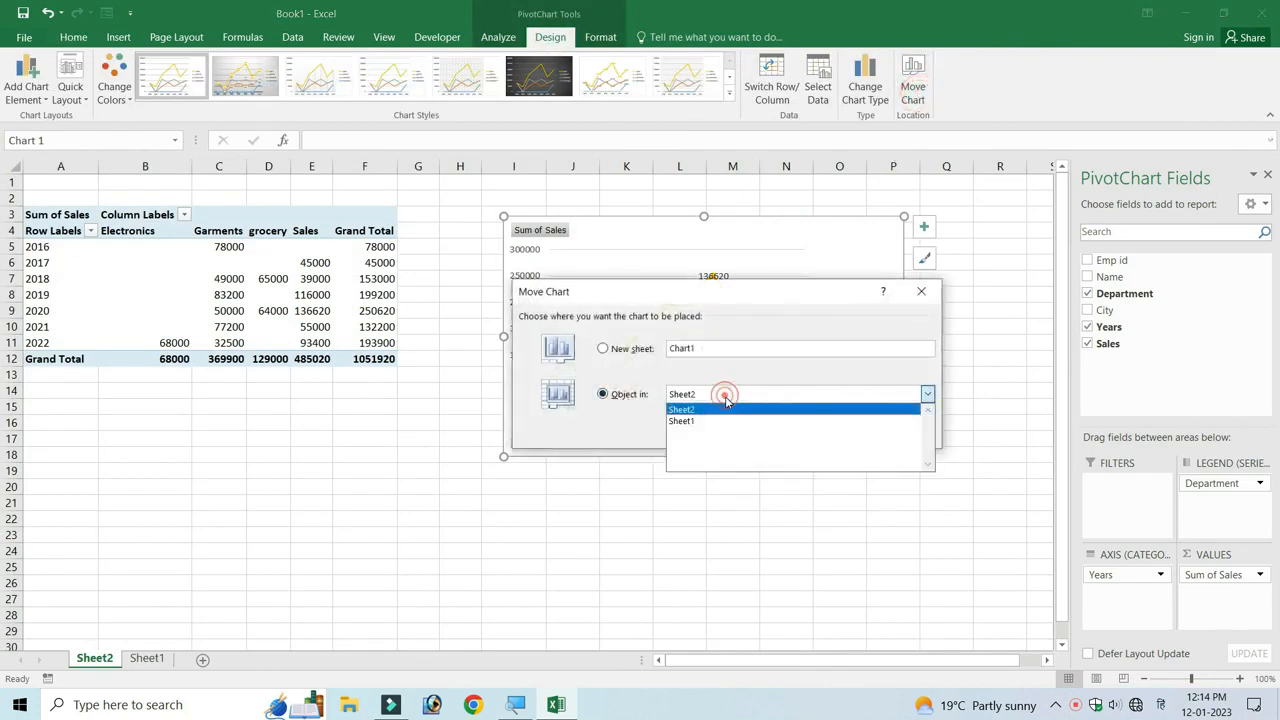
{"action": "left_click", "coordinate": [697, 421]}
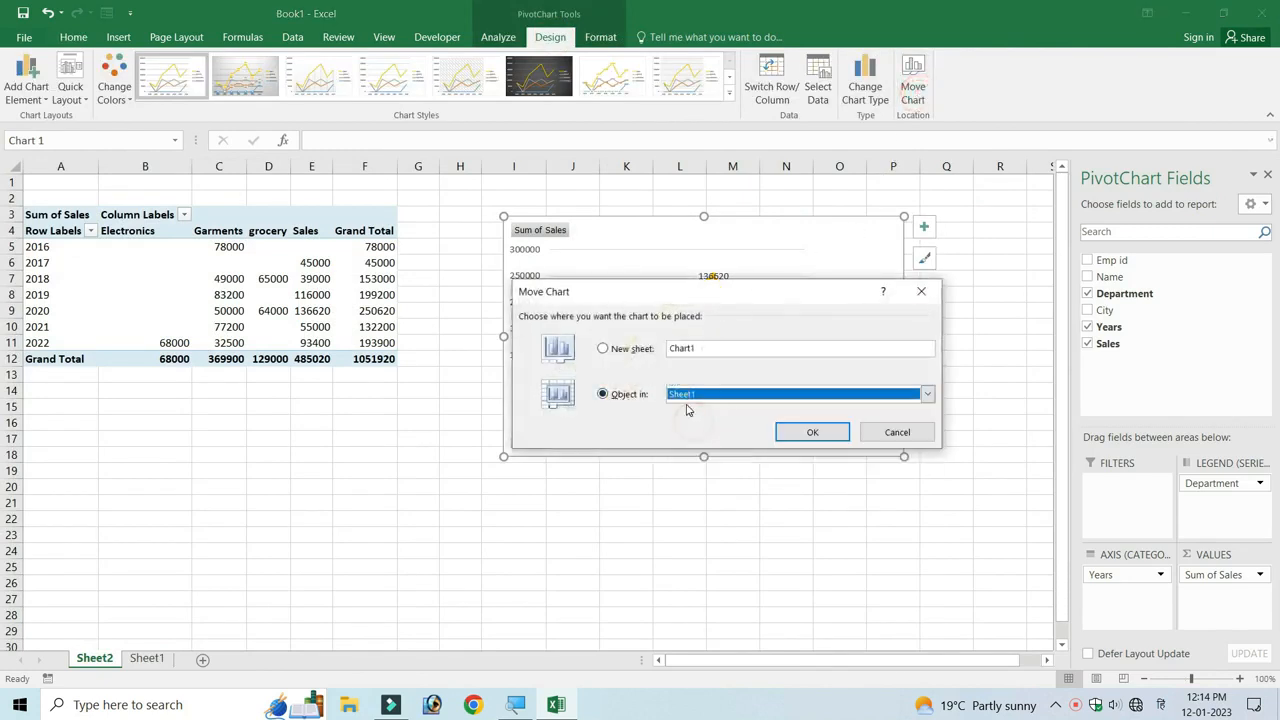
{"action": "left_click", "coordinate": [812, 432]}
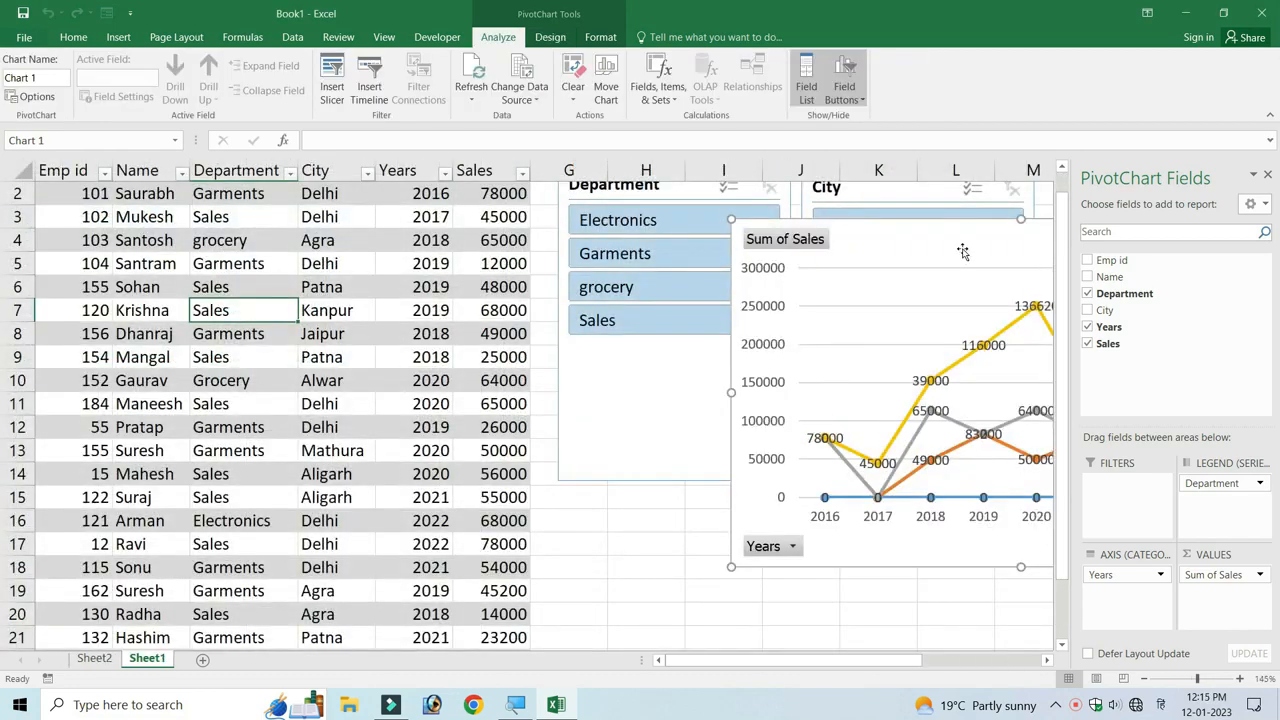
Shrink the PivotChart on Sheet1 and position it directly beside the data table's Sales column
{"action": "left_click_drag", "start_coordinate": [956, 242], "coordinate": [630, 254]}
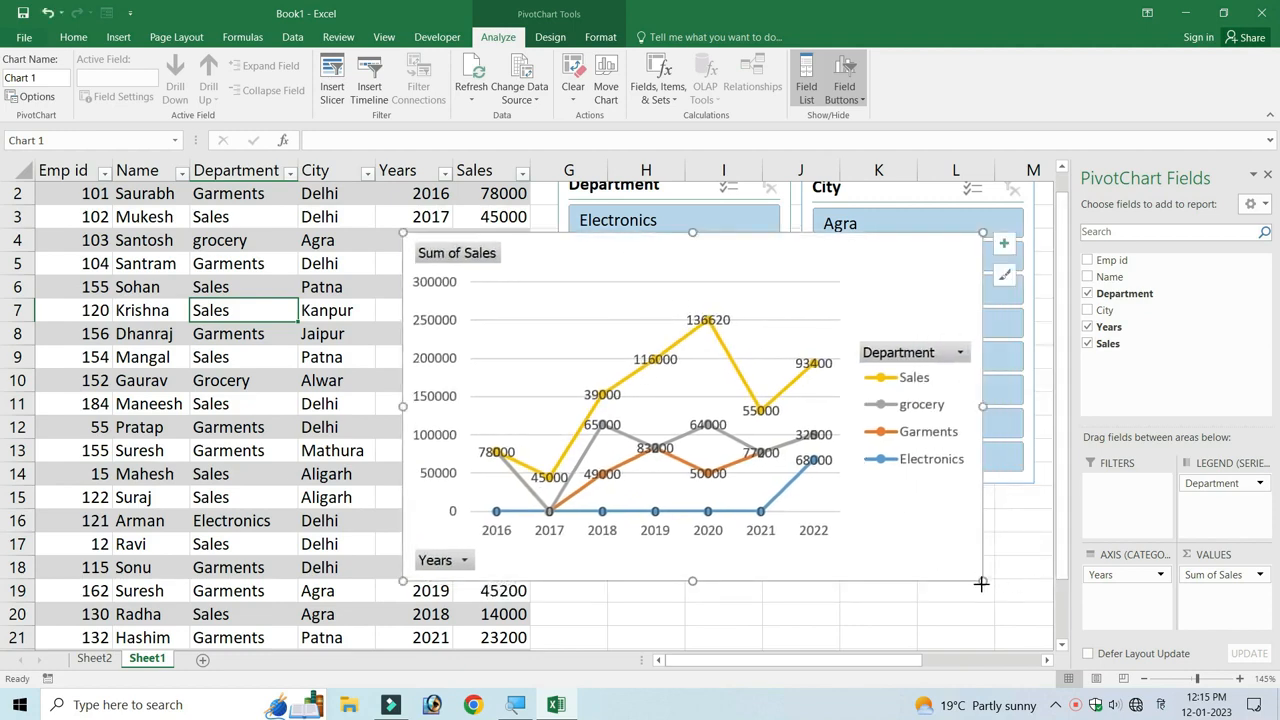
{"action": "left_click_drag", "start_coordinate": [981, 584], "coordinate": [915, 540]}
{"action": "left_click_drag", "start_coordinate": [737, 257], "coordinate": [692, 256]}
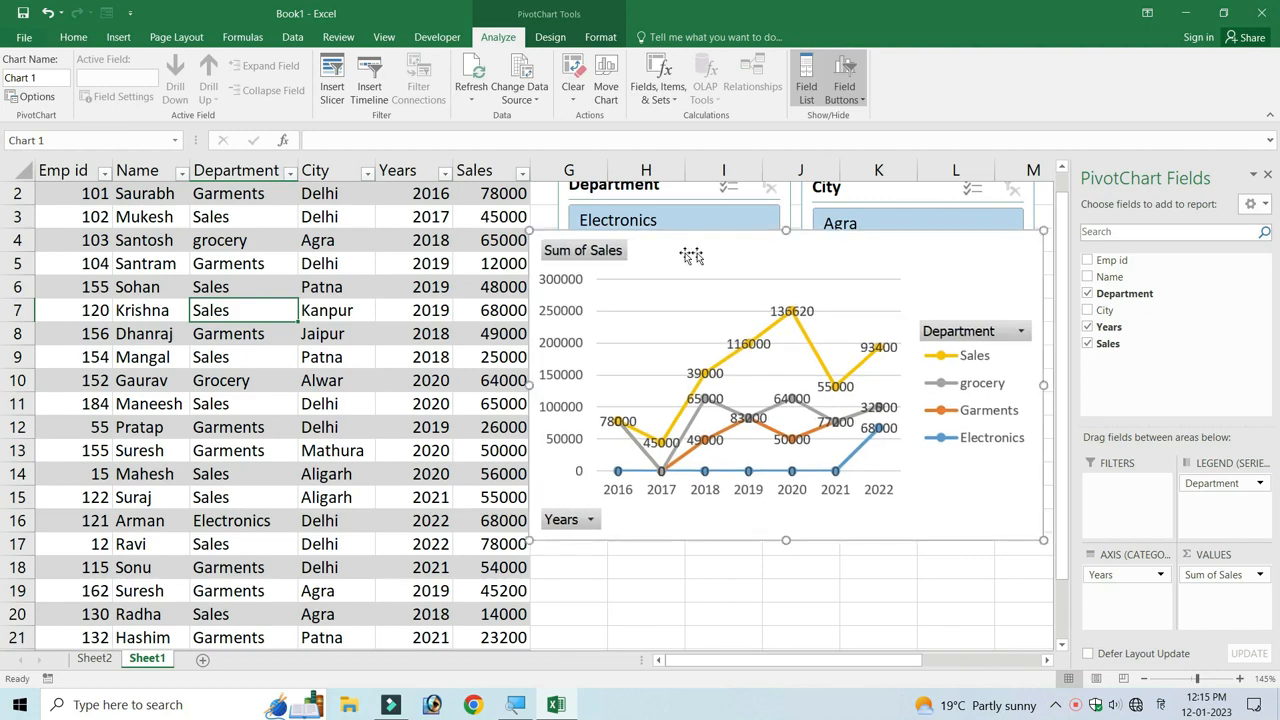
{"action": "left_click", "coordinate": [550, 37]}
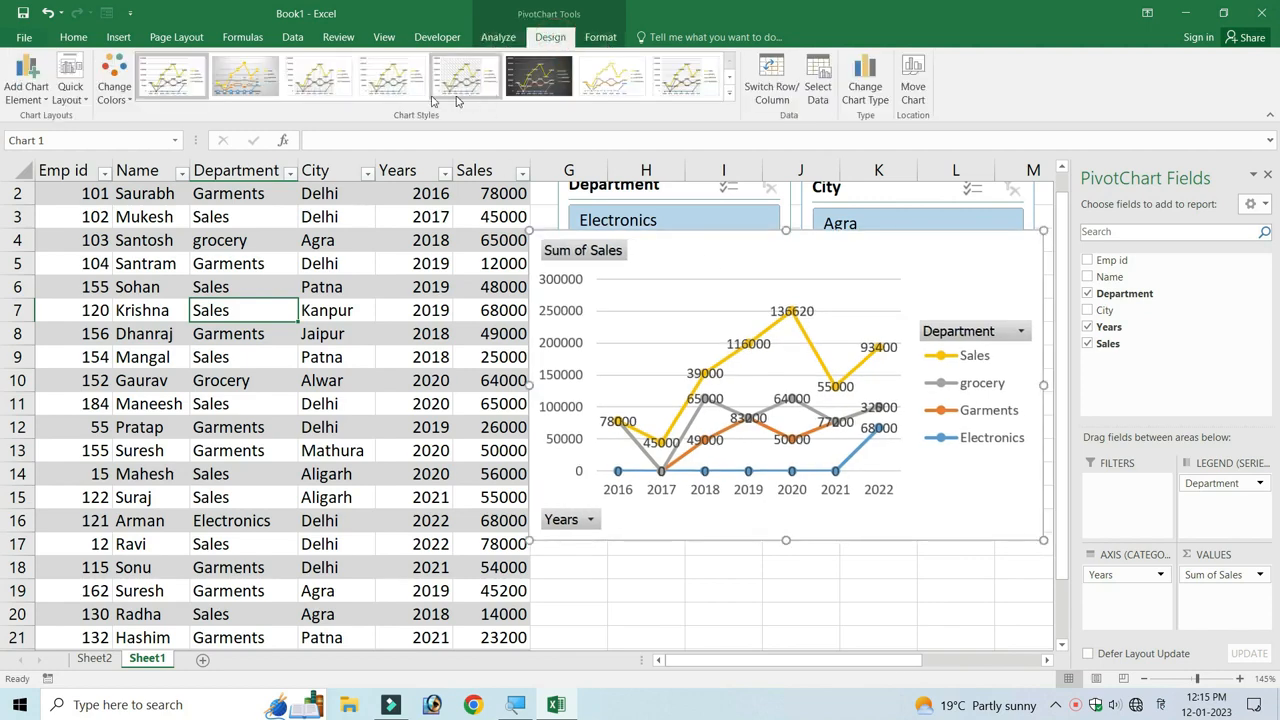
{"action": "left_click", "coordinate": [70, 78]}
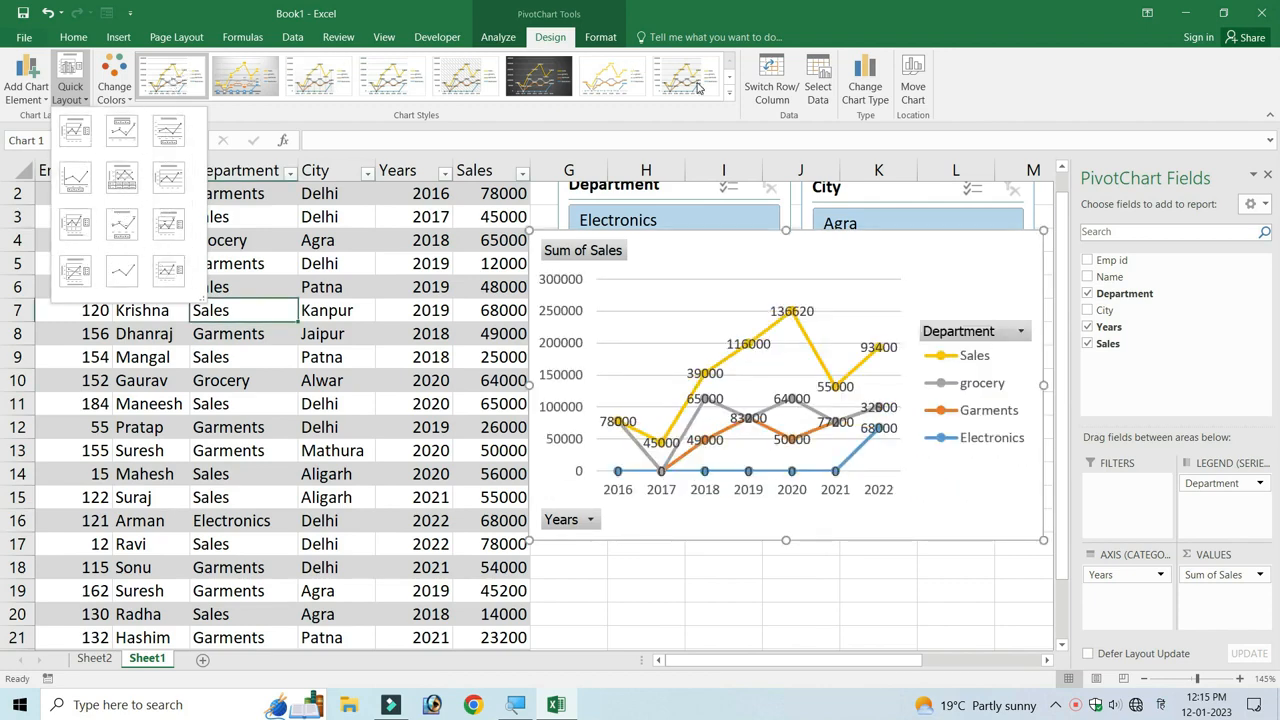
{"action": "left_click", "coordinate": [729, 95]}
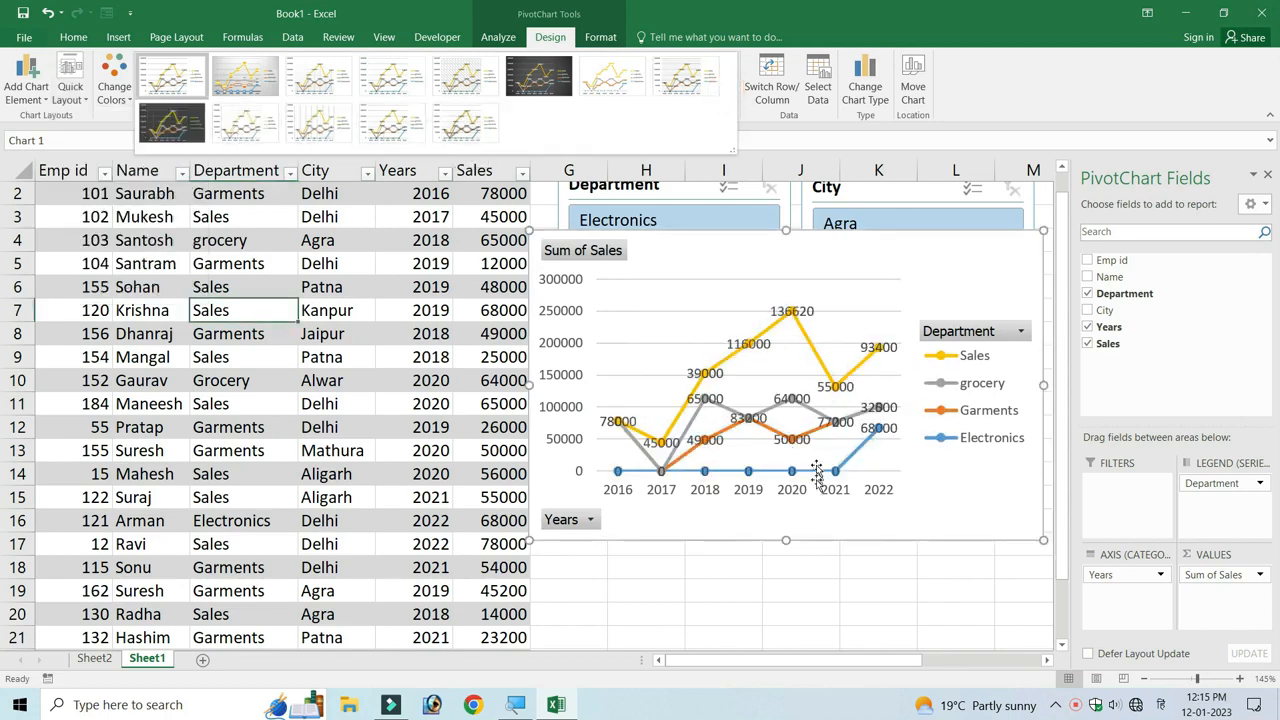
Filter the PivotChart's Years field to show only 2016
{"action": "left_click", "coordinate": [584, 526]}
{"action": "left_click", "coordinate": [589, 520]}
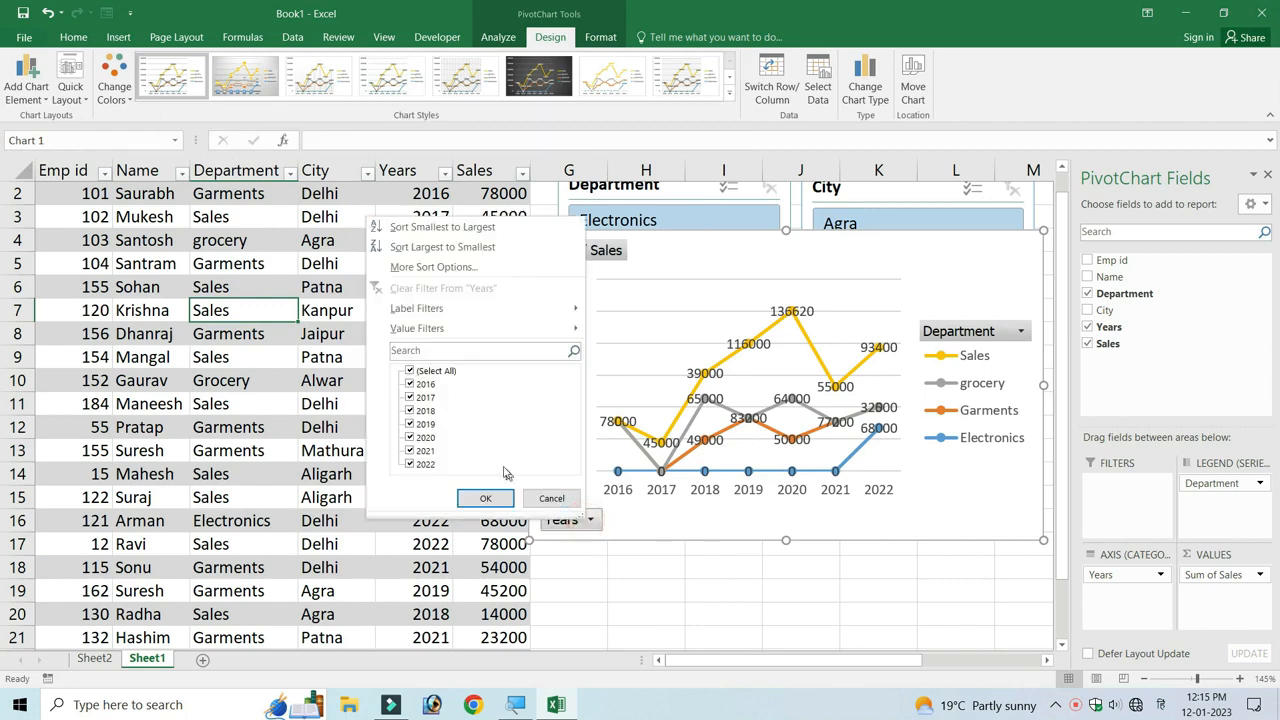
{"action": "left_click", "coordinate": [410, 371]}
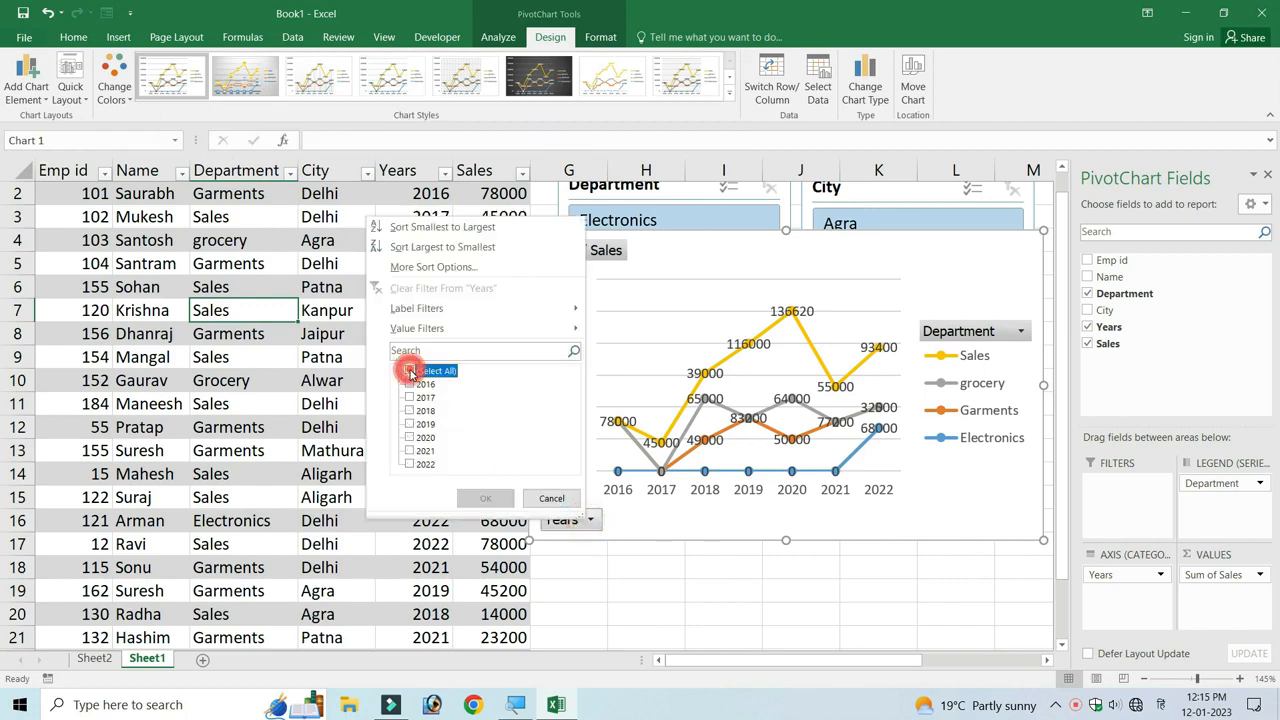
{"action": "left_click", "coordinate": [409, 384]}
{"action": "left_click", "coordinate": [485, 498]}
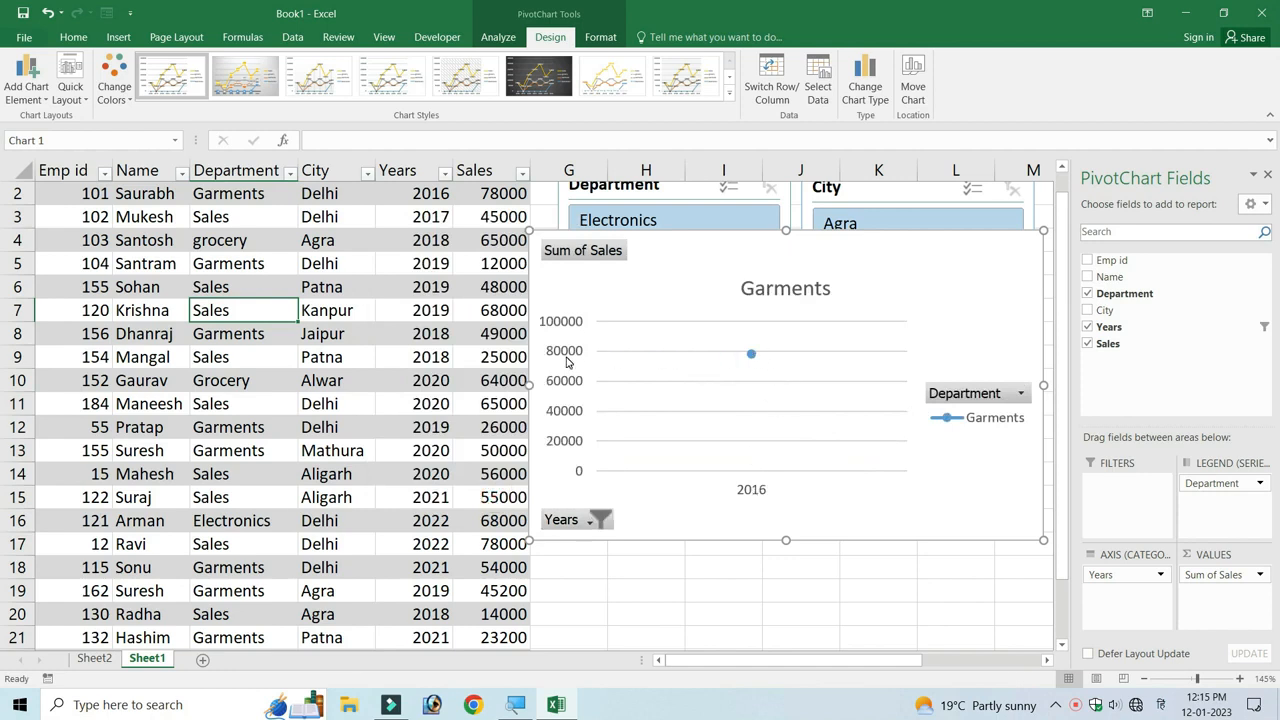
Include all years in the PivotChart's Years filter again
{"action": "left_click", "coordinate": [589, 520]}
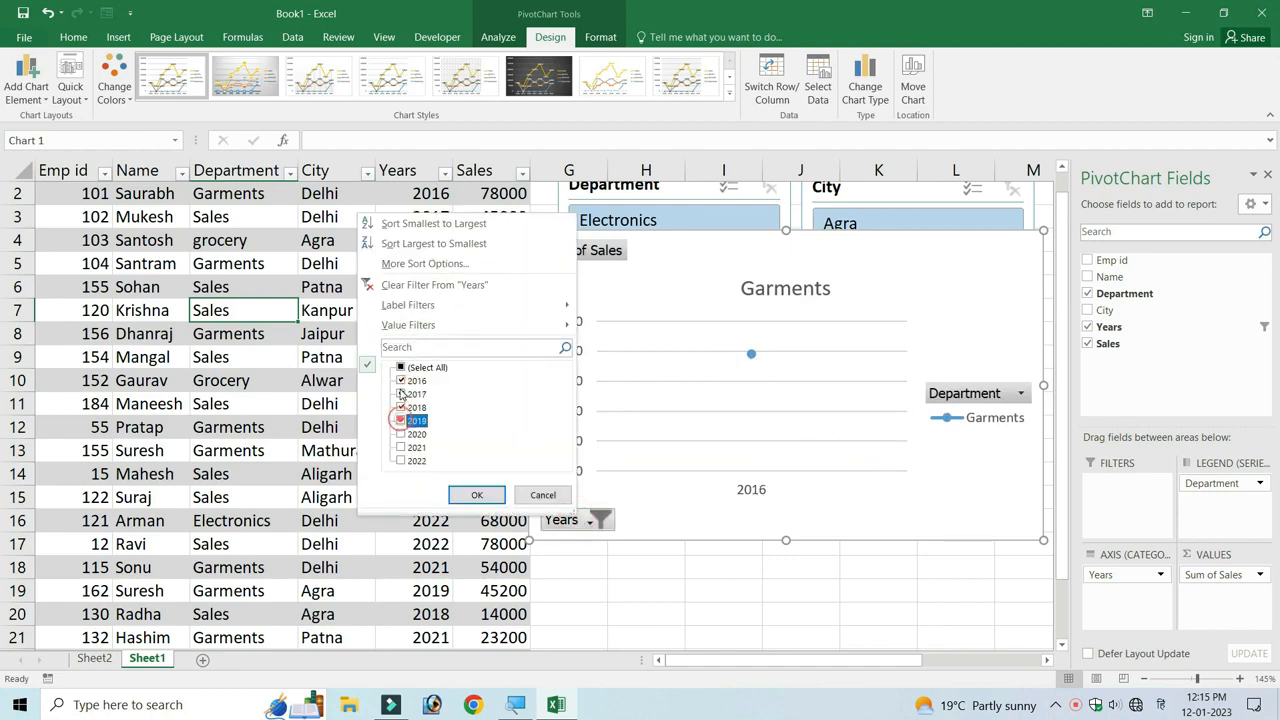
{"action": "left_click", "coordinate": [401, 367]}
{"action": "left_click", "coordinate": [477, 496]}
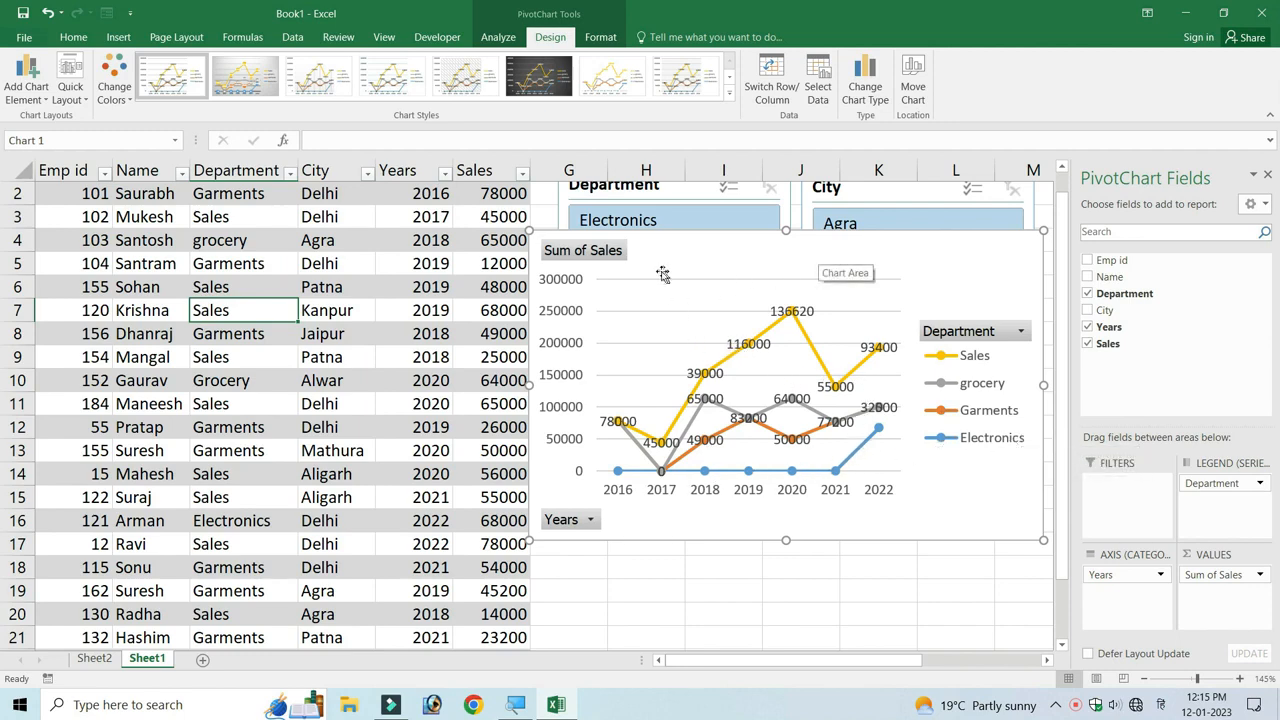
Filter the PivotChart's Department field to Garments only, and undo that filter
{"action": "left_click", "coordinate": [1021, 333]}
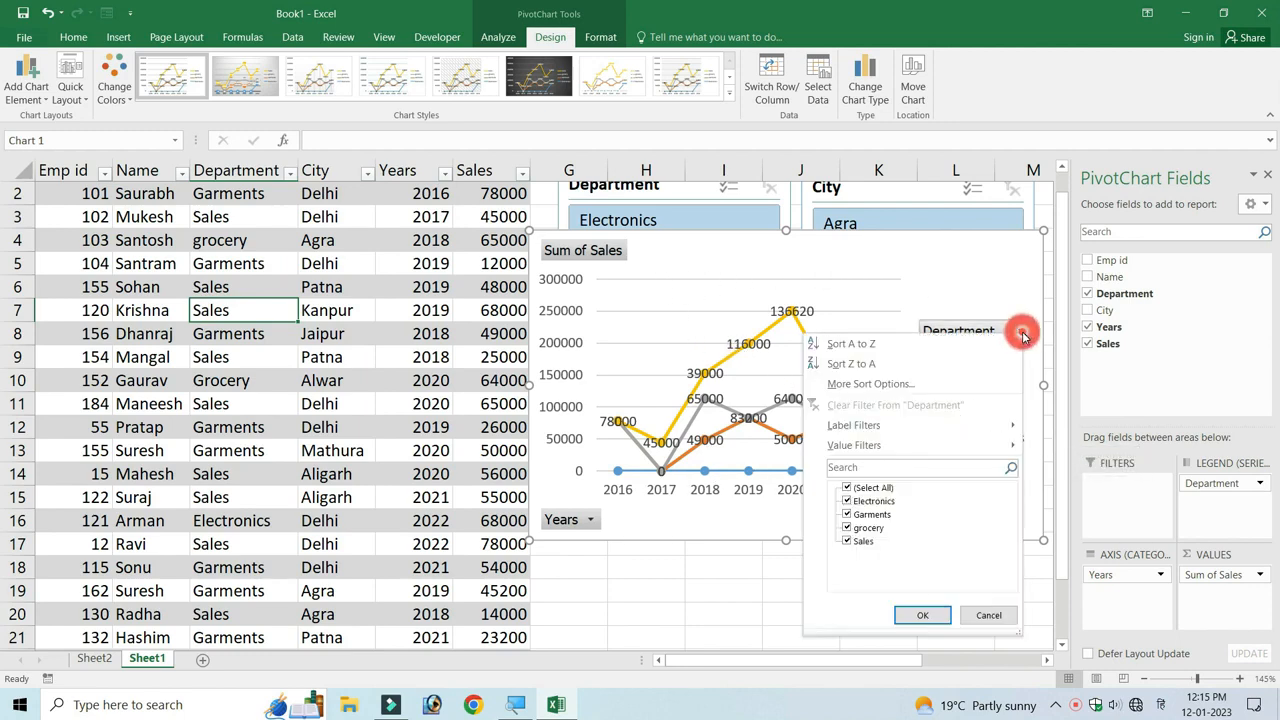
{"action": "left_click", "coordinate": [848, 488]}
{"action": "left_click", "coordinate": [848, 514]}
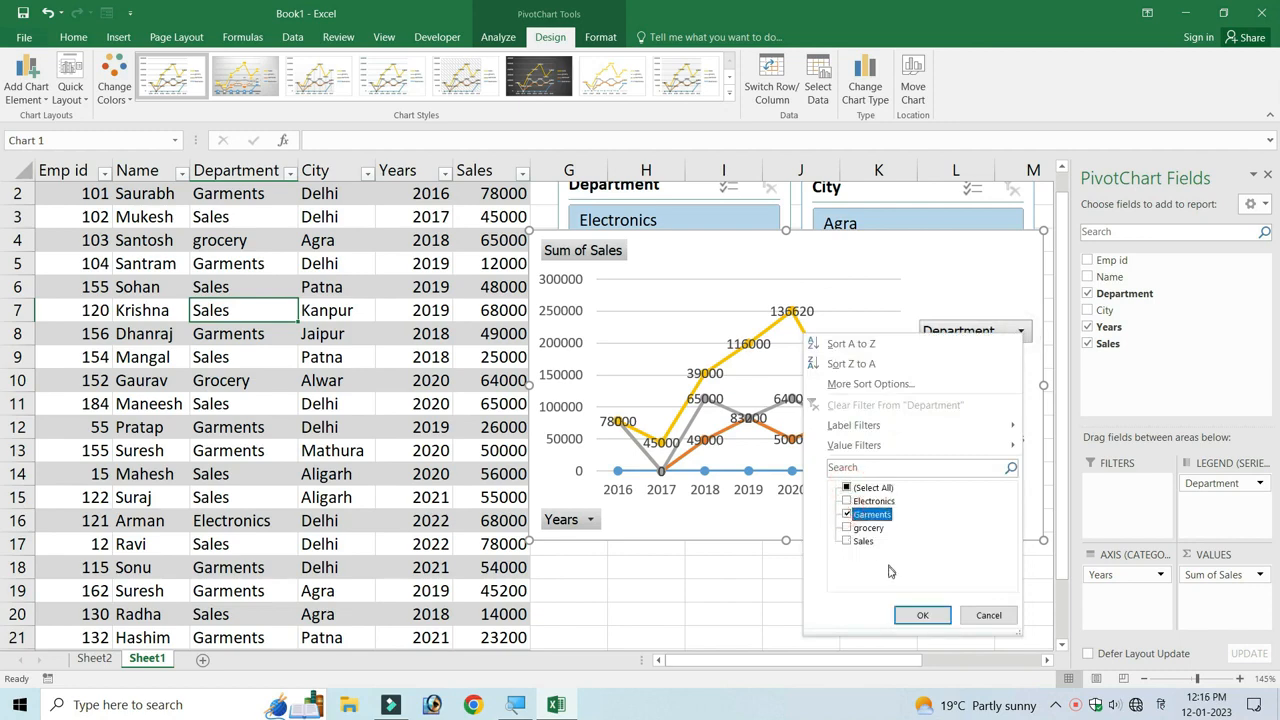
{"action": "left_click", "coordinate": [922, 615]}
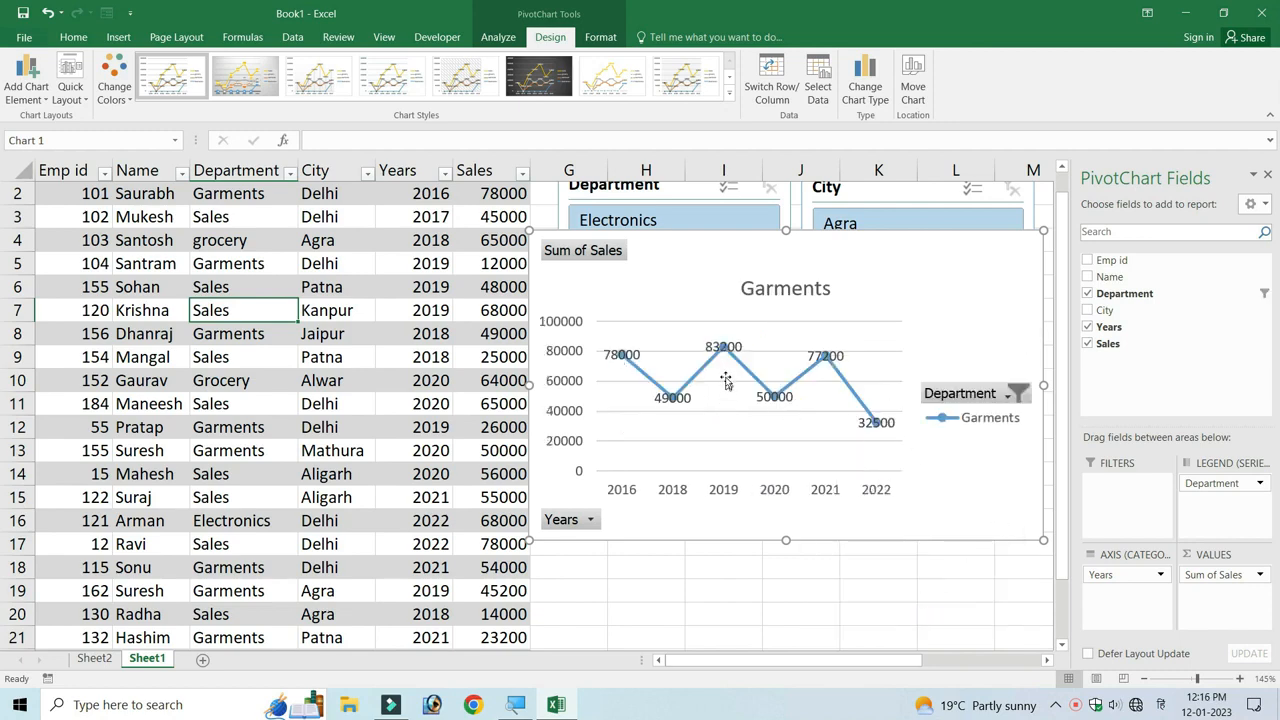
{"action": "key", "text": "ctrl+z"}
Shift the PivotChart slightly lower on Sheet1, uncovering more of the Department and City slicers
{"action": "left_click_drag", "start_coordinate": [859, 254], "coordinate": [843, 291]}
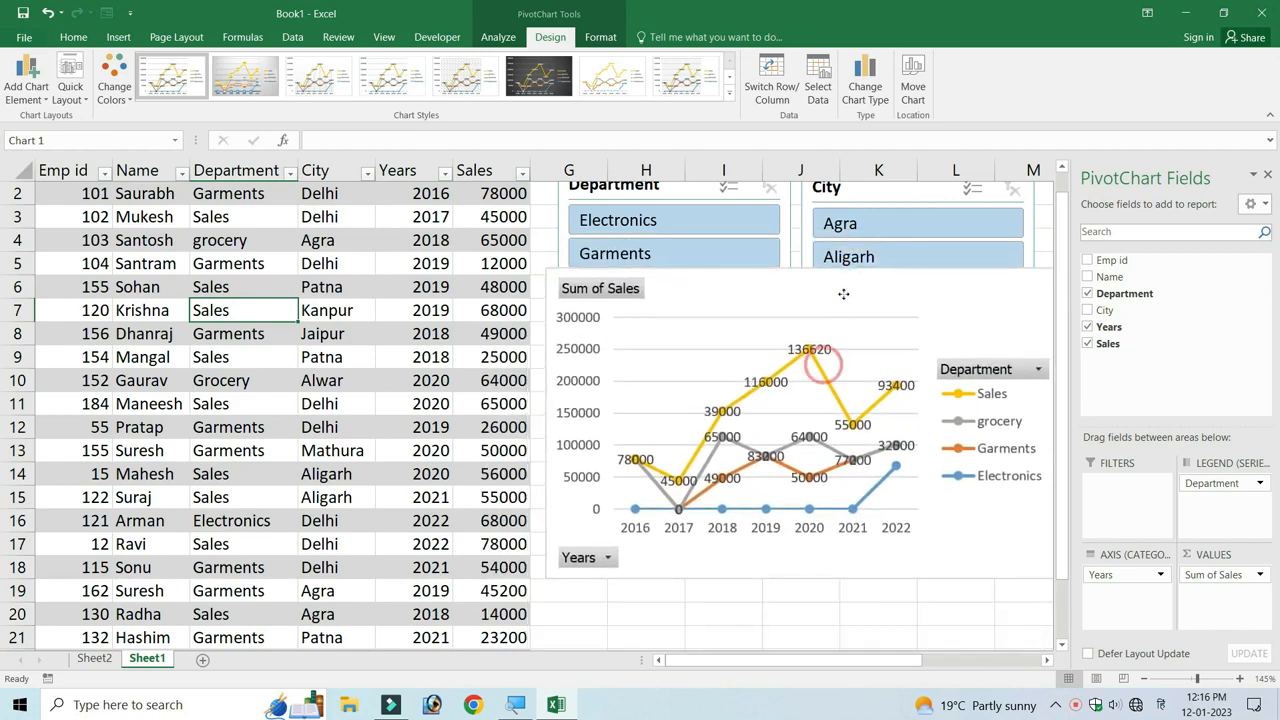